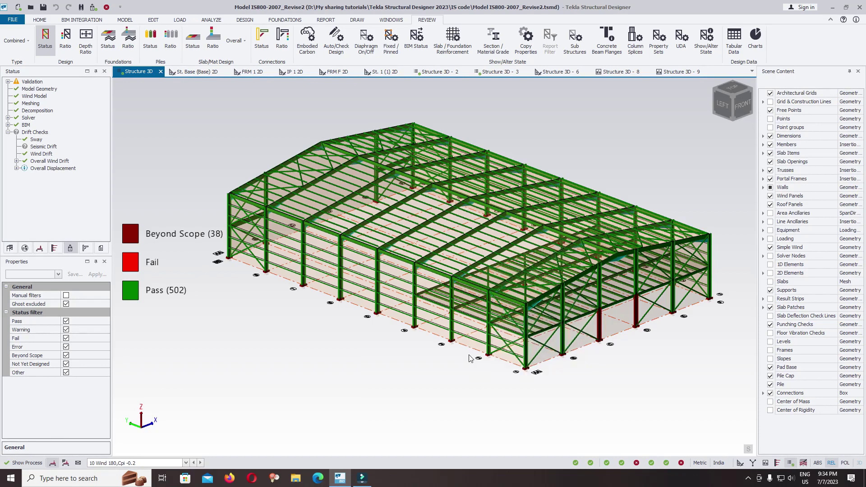
# - Switch the results load case from 10 Wind 180, Cpi -0.2 to 2 Envelope
pyautogui.click(78, 463)
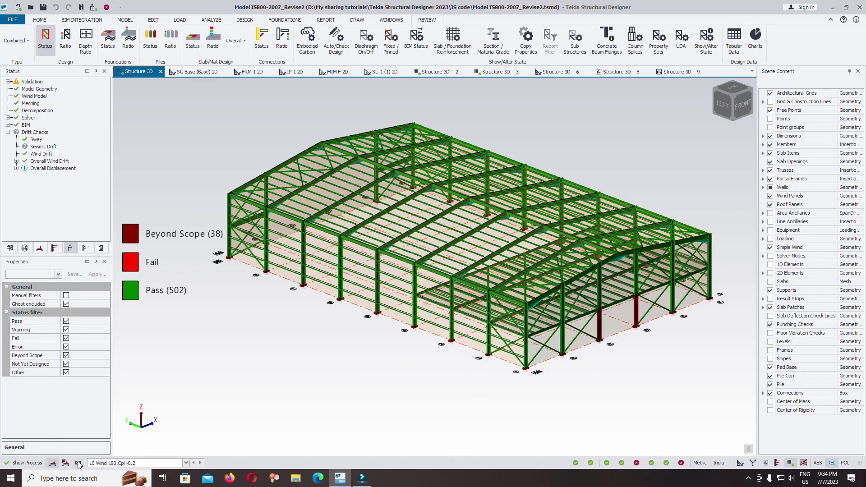
# - Show 2 Envelope axial force diagrams on all members, labelled with axial force values
pyautogui.click(108, 450)
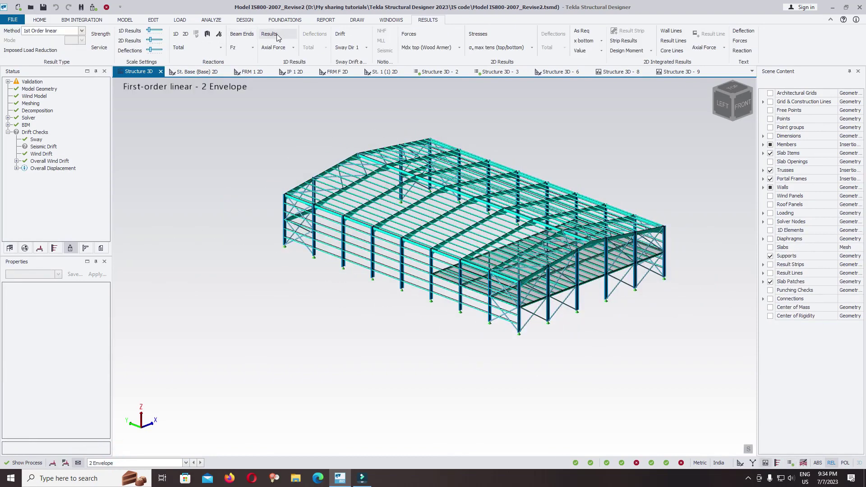
pyautogui.click(274, 35)
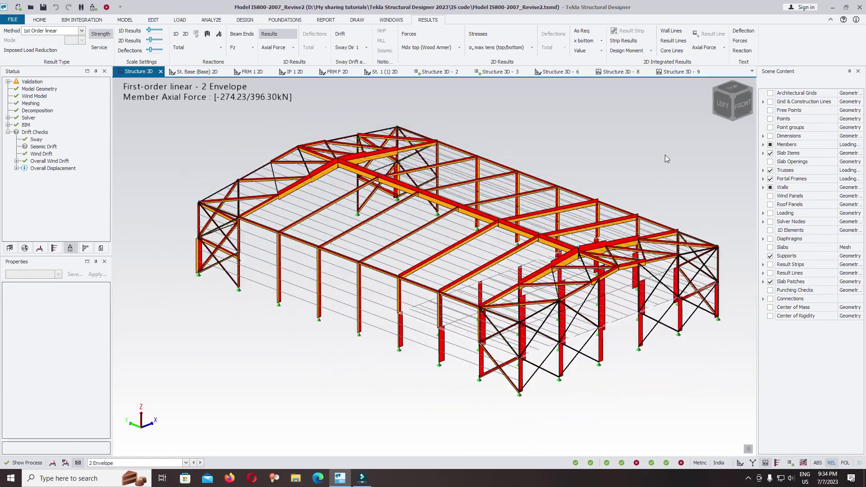
pyautogui.click(740, 41)
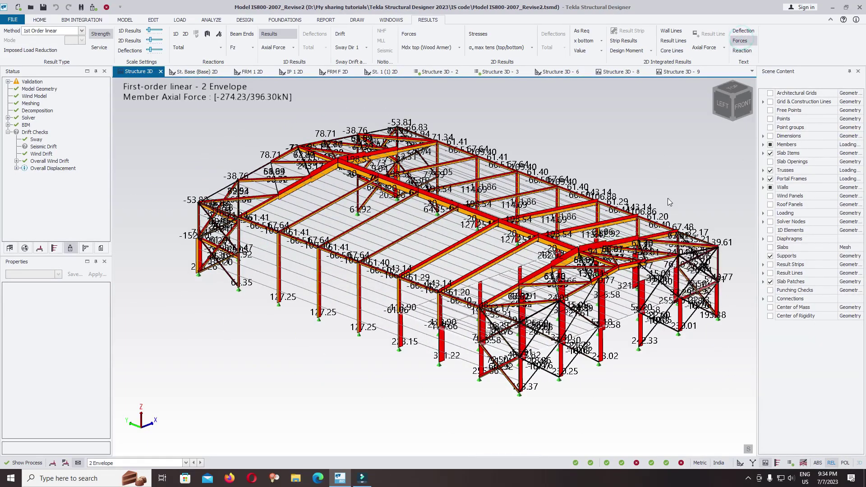
pyautogui.scroll(3, 518, 199)
pyautogui.scroll(-3, 499, 193)
pyautogui.scroll(3, 512, 206)
pyautogui.scroll(-5, 430, 173)
pyautogui.scroll(3, 478, 205)
pyautogui.scroll(2, 478, 205)
pyautogui.scroll(-2, 488, 200)
pyautogui.scroll(5, 498, 197)
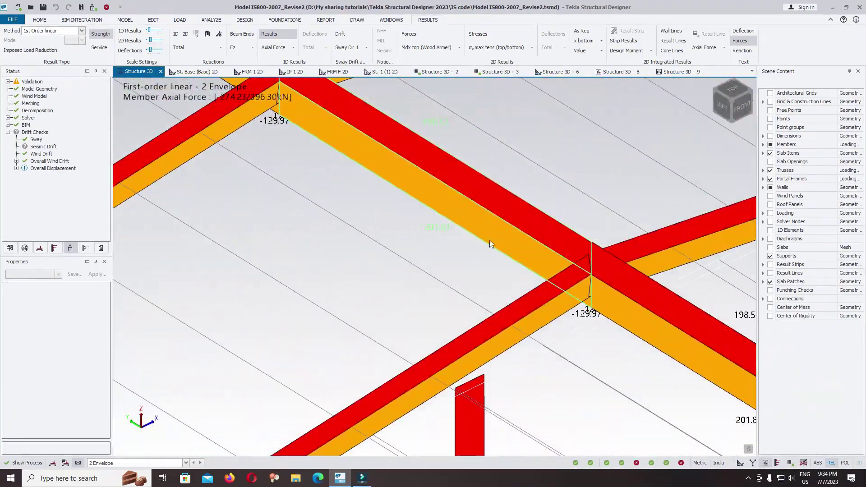
pyautogui.scroll(1, 563, 257)
pyautogui.scroll(-2, 562, 256)
pyautogui.scroll(-2, 359, 162)
pyautogui.scroll(2, 458, 220)
pyautogui.scroll(-2, 549, 255)
pyautogui.scroll(-3, 596, 339)
pyautogui.scroll(4, 647, 239)
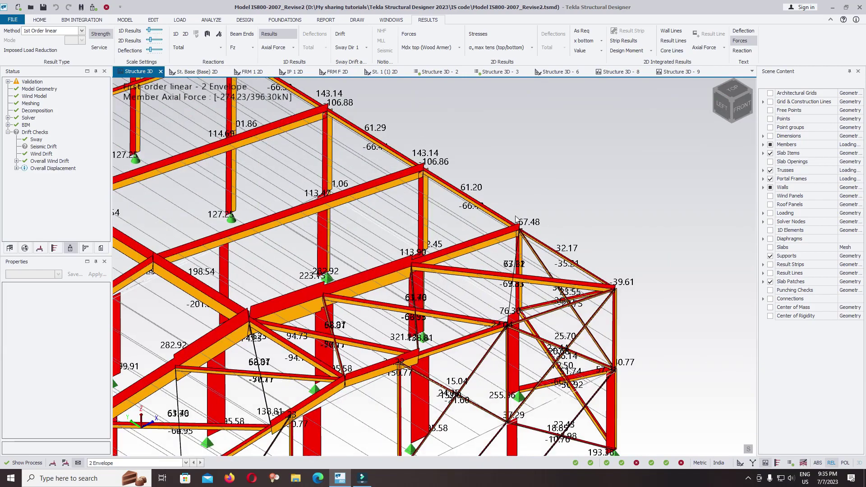
pyautogui.scroll(-1, 562, 223)
pyautogui.scroll(-2, 601, 182)
pyautogui.scroll(3, 576, 258)
pyautogui.scroll(-2, 533, 203)
pyautogui.scroll(3, 578, 152)
pyautogui.scroll(2, 464, 213)
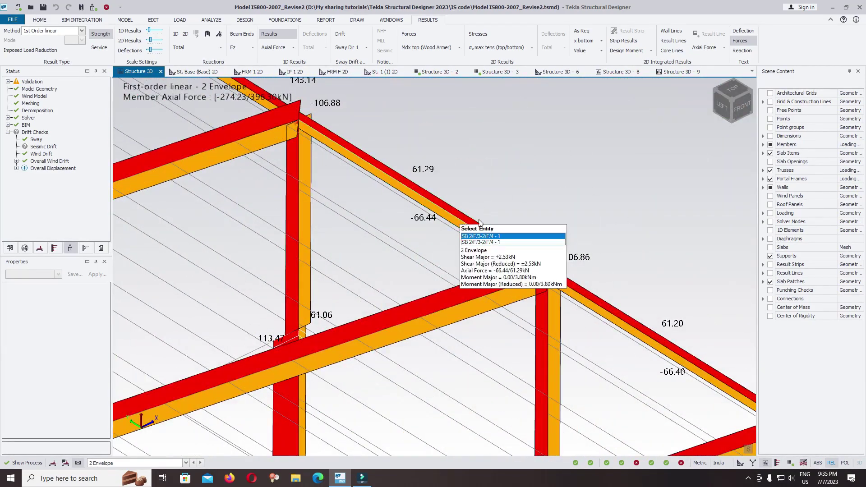
pyautogui.scroll(-1, 481, 220)
pyautogui.scroll(-2, 447, 230)
pyautogui.scroll(3, 380, 236)
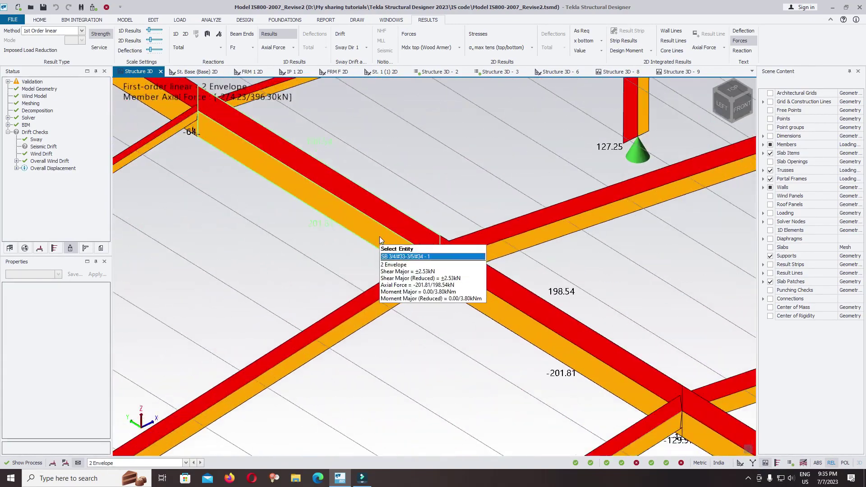
pyautogui.scroll(-2, 380, 237)
pyautogui.scroll(-1, 380, 236)
pyautogui.scroll(3, 433, 216)
pyautogui.scroll(-1, 493, 195)
pyautogui.scroll(-2, 494, 196)
pyautogui.scroll(-1, 494, 196)
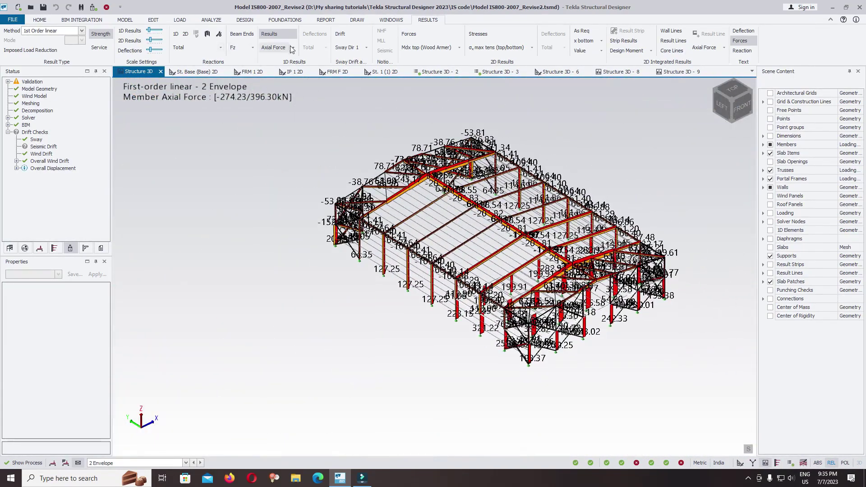
# - Switch member diagrams to Moment Major with moment value labels shown on the frames
pyautogui.click(293, 48)
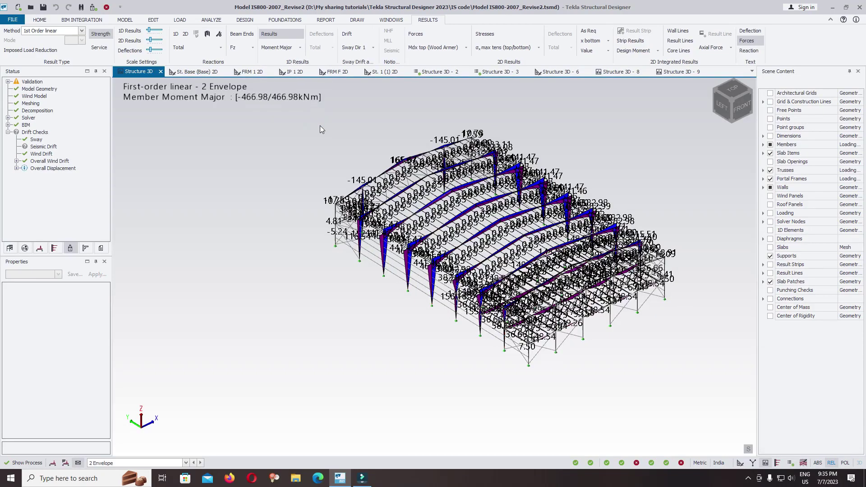
pyautogui.scroll(5, 562, 200)
pyautogui.scroll(-3, 562, 200)
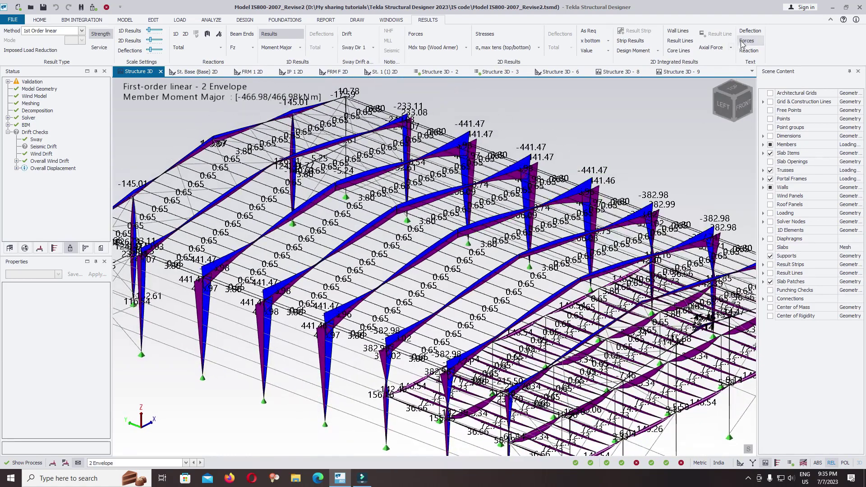
pyautogui.click(747, 41)
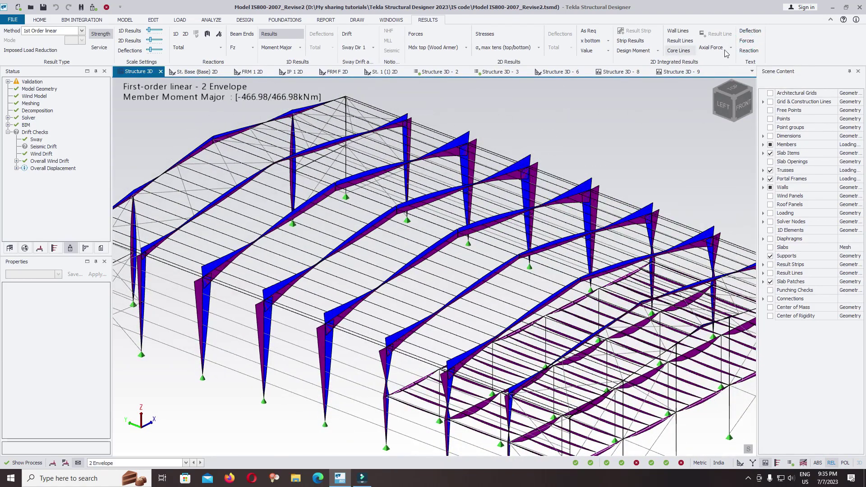
pyautogui.click(749, 41)
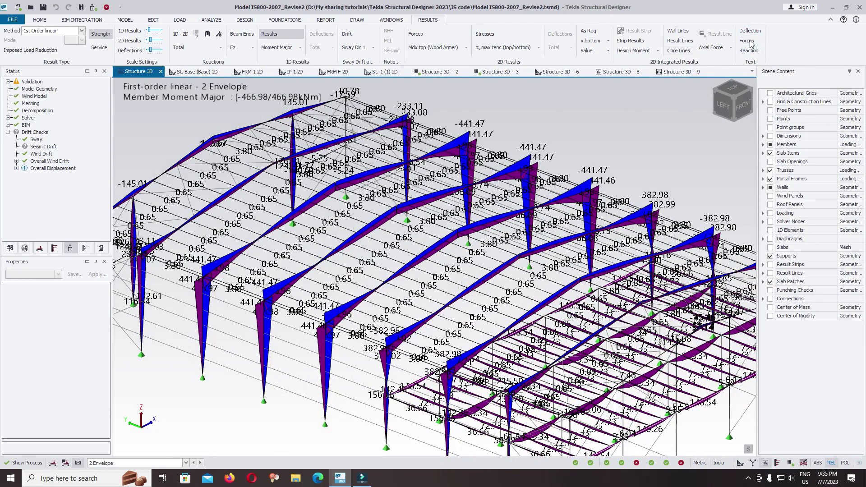
pyautogui.click(749, 42)
pyautogui.scroll(5, 600, 164)
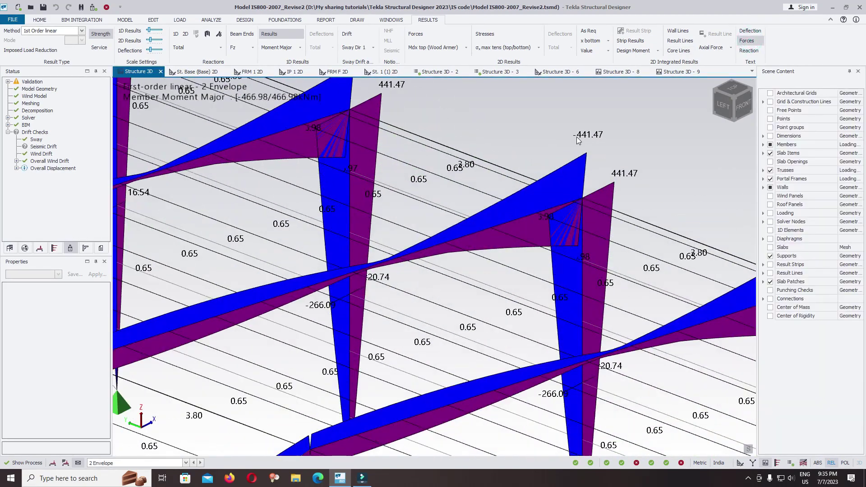
pyautogui.scroll(-2, 588, 174)
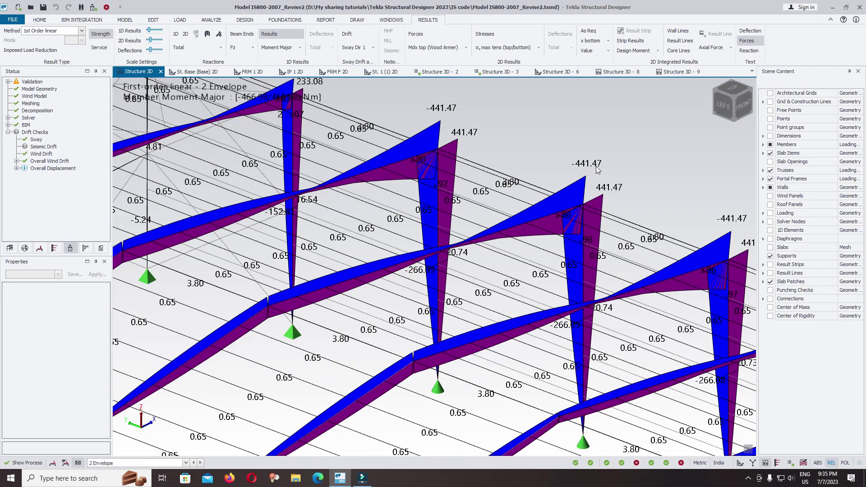
pyautogui.scroll(2, 589, 183)
pyautogui.scroll(1, 587, 192)
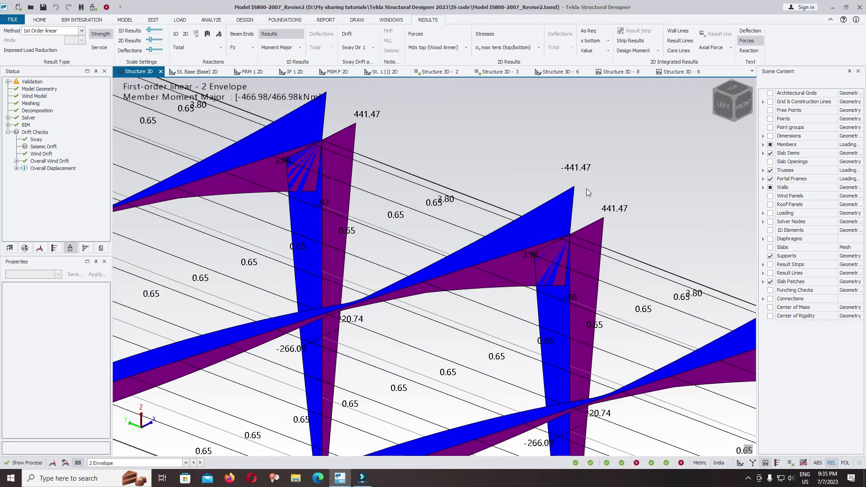
pyautogui.scroll(-2, 588, 189)
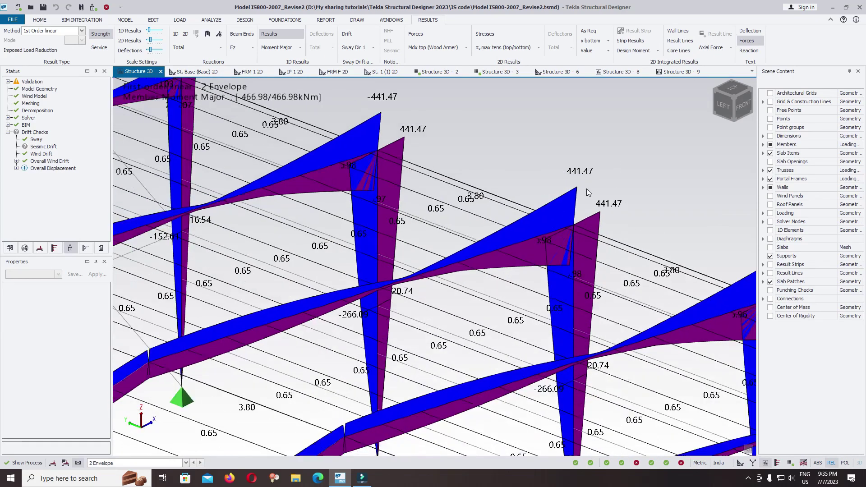
pyautogui.scroll(-1, 587, 190)
pyautogui.scroll(3, 608, 190)
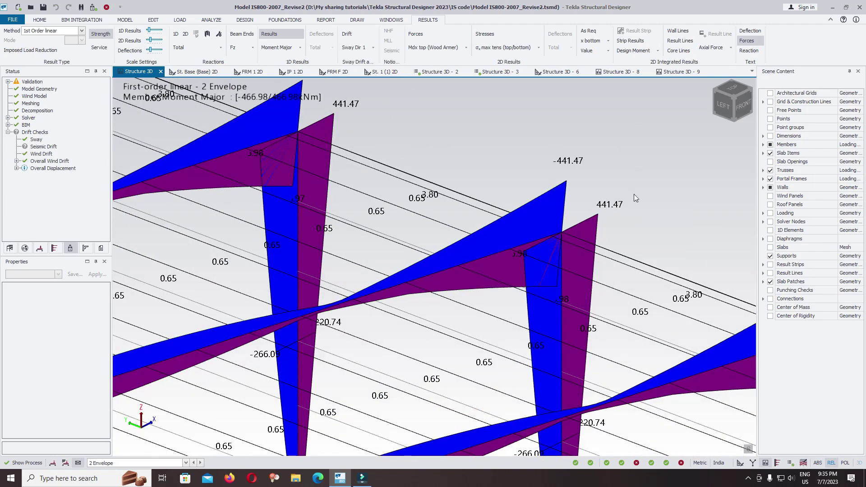
pyautogui.scroll(-2, 634, 197)
pyautogui.scroll(-2, 634, 197)
pyautogui.scroll(-2, 635, 196)
pyautogui.scroll(-1, 555, 316)
pyautogui.moveTo(555, 316); pyautogui.dragTo(493, 312, button='middle')
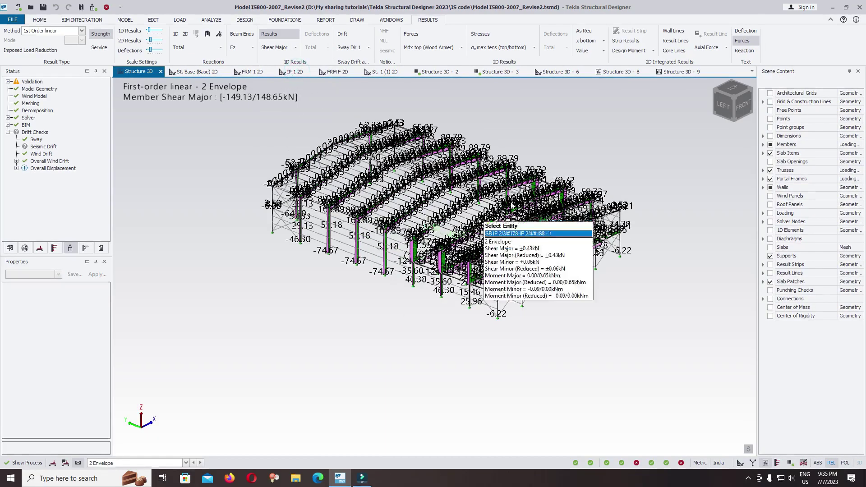
pyautogui.scroll(3, 505, 243)
# - Display Shear Major diagrams with the force value labels switched off
pyautogui.click(743, 40)
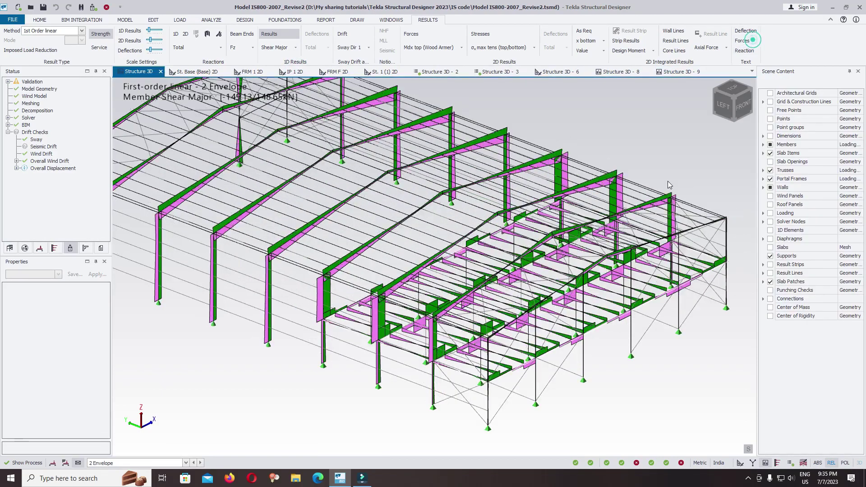
pyautogui.scroll(3, 594, 247)
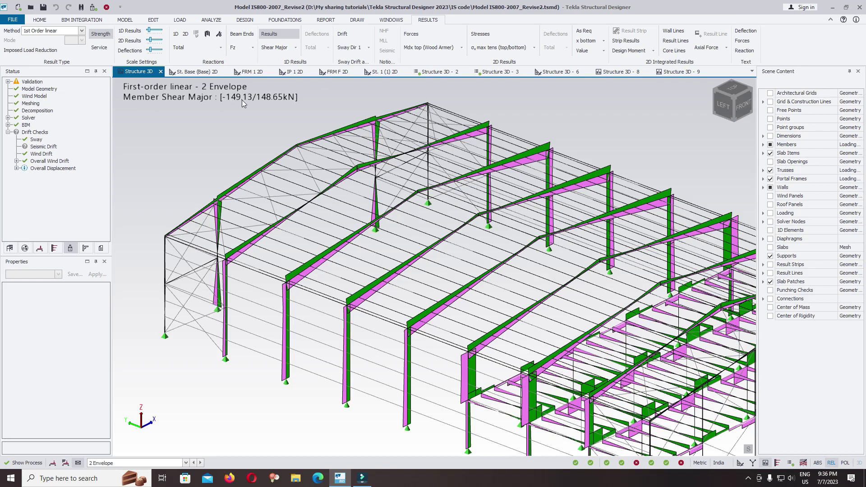
pyautogui.scroll(-3, 244, 103)
pyautogui.scroll(-2, 243, 103)
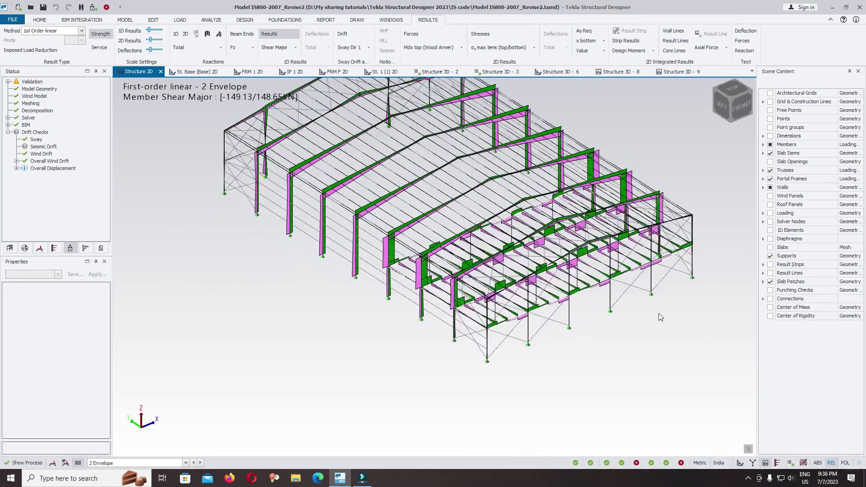
pyautogui.moveTo(646, 313)
pyautogui.keyDown('shift'); pyautogui.mouseDown(button='middle')
pyautogui.moveTo(659, 295)
pyautogui.moveTo(227, 246)
pyautogui.moveTo(277, 113)
pyautogui.mouseUp(button='middle'); pyautogui.keyUp('shift')
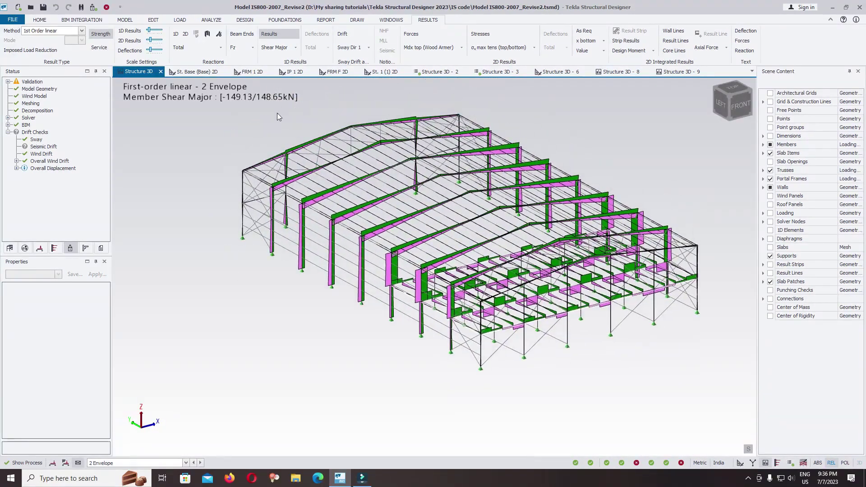
pyautogui.click(295, 47)
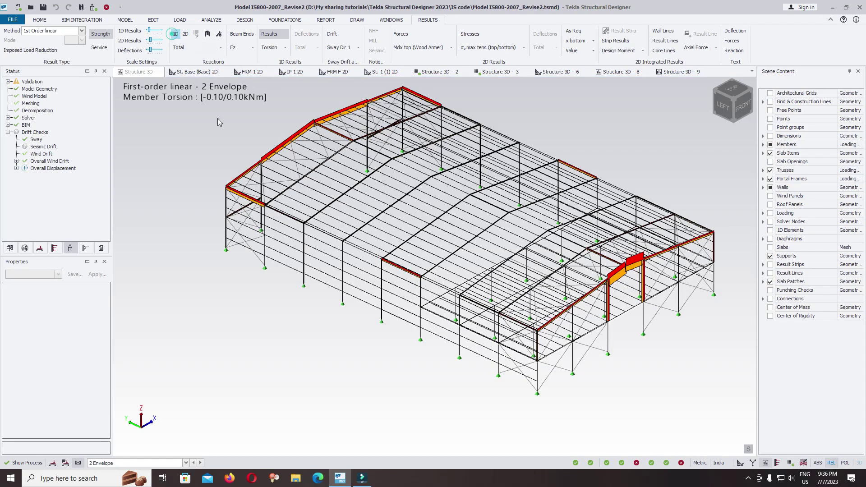
# - Add support reaction arrows to the torsion diagram view
pyautogui.click(175, 33)
pyautogui.scroll(5, 290, 284)
# - Hide the torsion diagrams and label the support reactions with their values
pyautogui.click(269, 33)
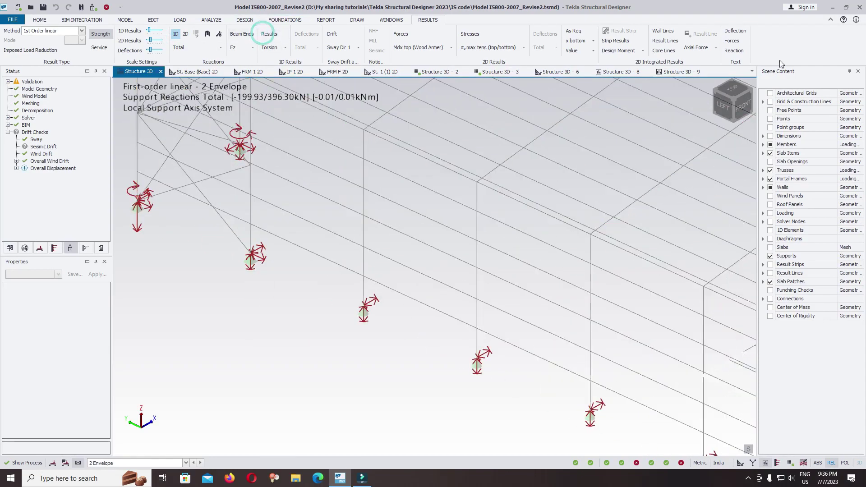
pyautogui.click(734, 50)
pyautogui.scroll(-3, 449, 192)
pyautogui.scroll(-3, 406, 168)
pyautogui.scroll(2, 613, 327)
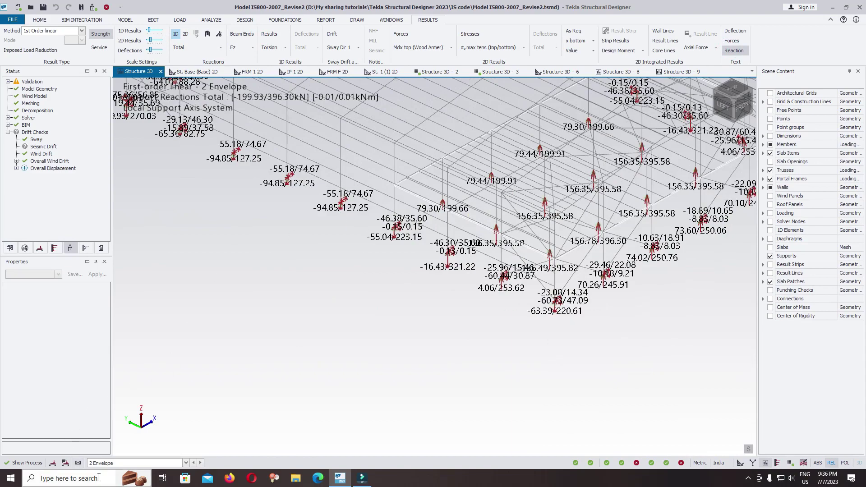
pyautogui.scroll(2, 410, 309)
pyautogui.scroll(2, 445, 311)
pyautogui.scroll(1, 445, 311)
pyautogui.moveTo(445, 311); pyautogui.dragTo(415, 288, button='middle')
# - Compare support reactions under Service and Strength loads, ending on Strength
pyautogui.click(99, 49)
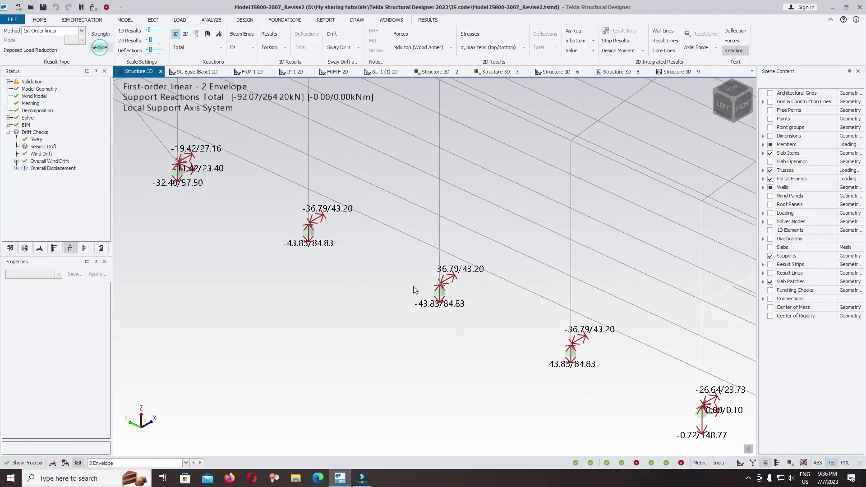
pyautogui.scroll(-1, 372, 229)
pyautogui.scroll(-2, 373, 229)
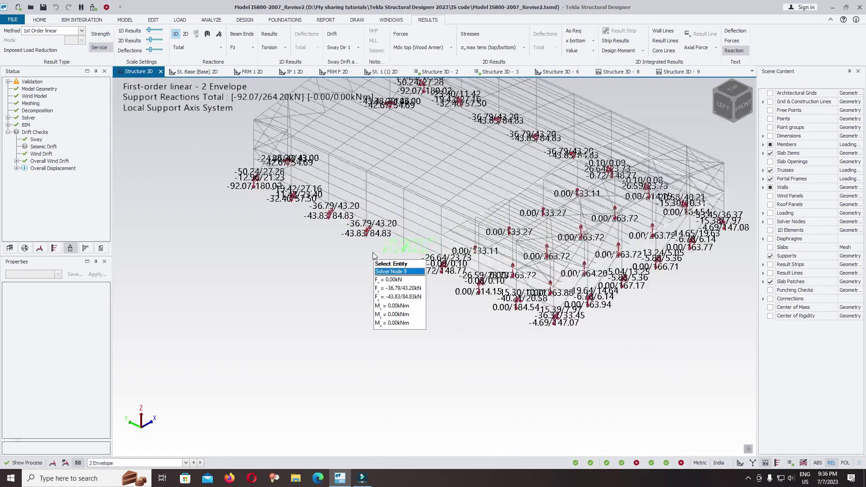
pyautogui.scroll(2, 402, 227)
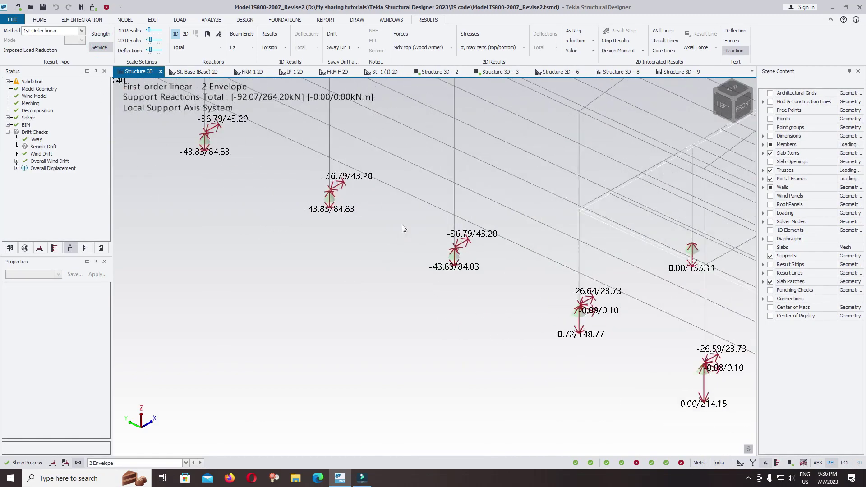
pyautogui.click(102, 33)
pyautogui.scroll(-1, 393, 292)
pyautogui.scroll(-2, 514, 301)
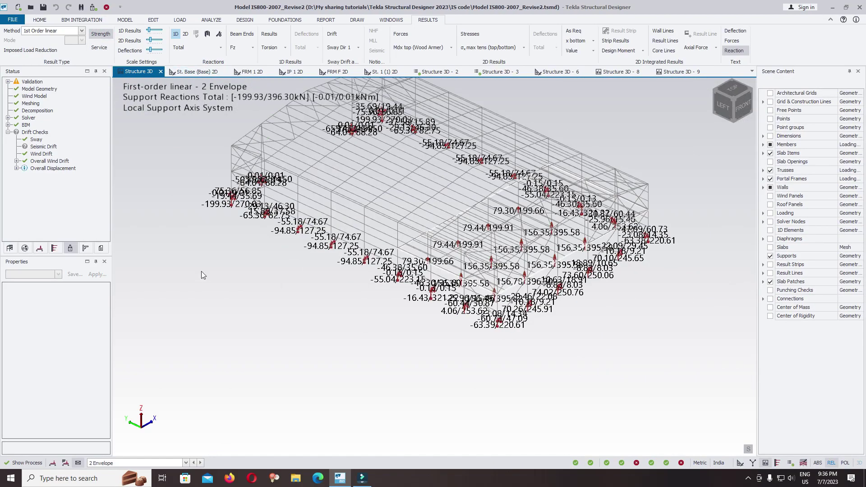
pyautogui.keyDown('shift'); pyautogui.moveTo(204, 274); pyautogui.dragTo(227, 258, button='middle'); pyautogui.keyUp('shift')
pyautogui.click(99, 49)
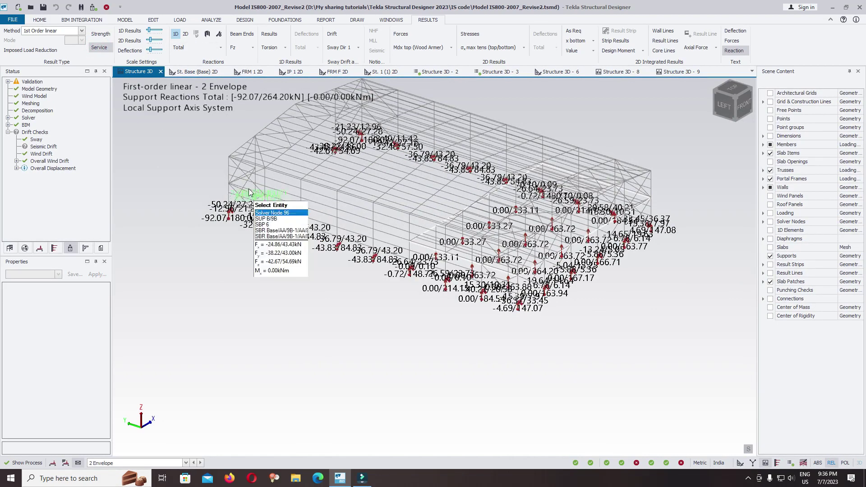
pyautogui.click(99, 33)
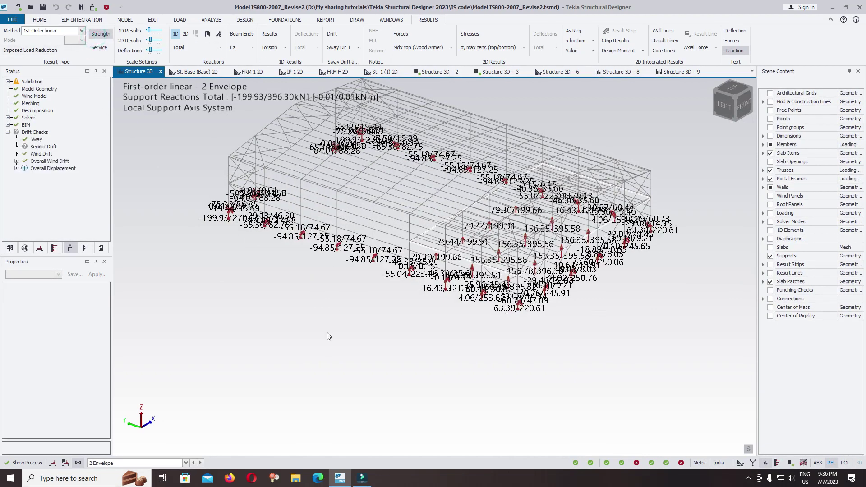
# - Show reactions for combination 4 (Final) 1.2D+1.2L+1.2Lr+1.2W
pyautogui.click(66, 464)
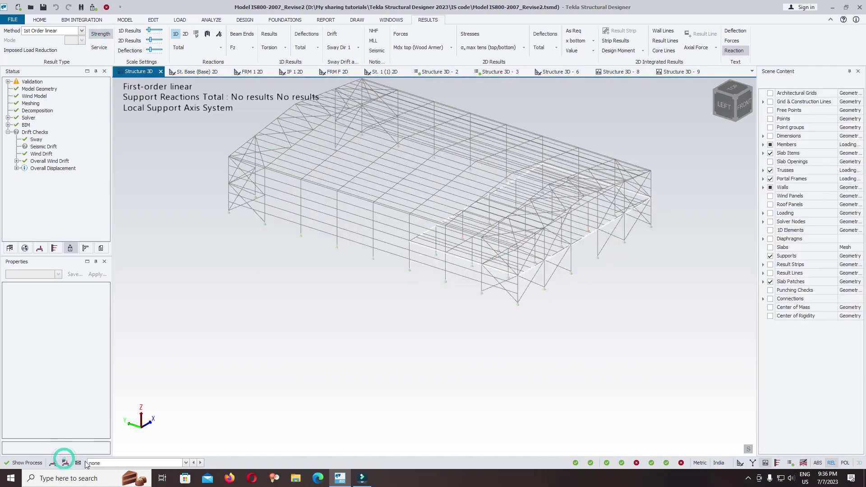
pyautogui.click(136, 382)
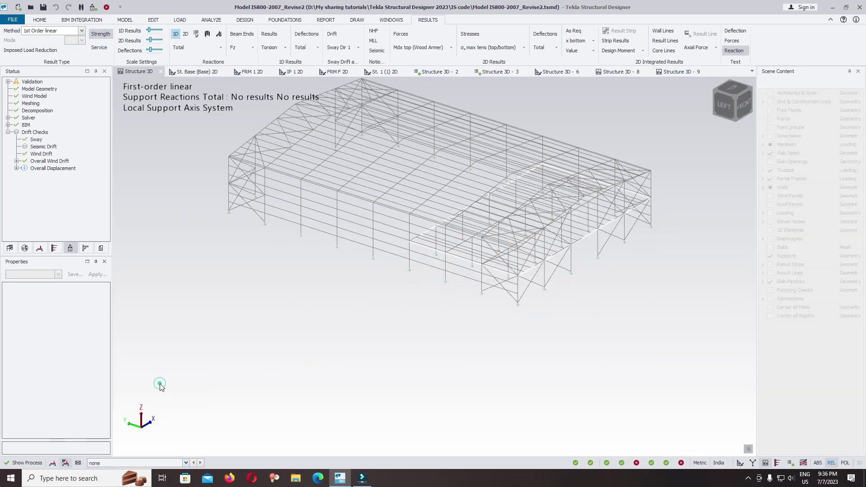
pyautogui.keyDown('shift'); pyautogui.moveTo(413, 345); pyautogui.dragTo(398, 296, button='middle'); pyautogui.keyUp('shift')
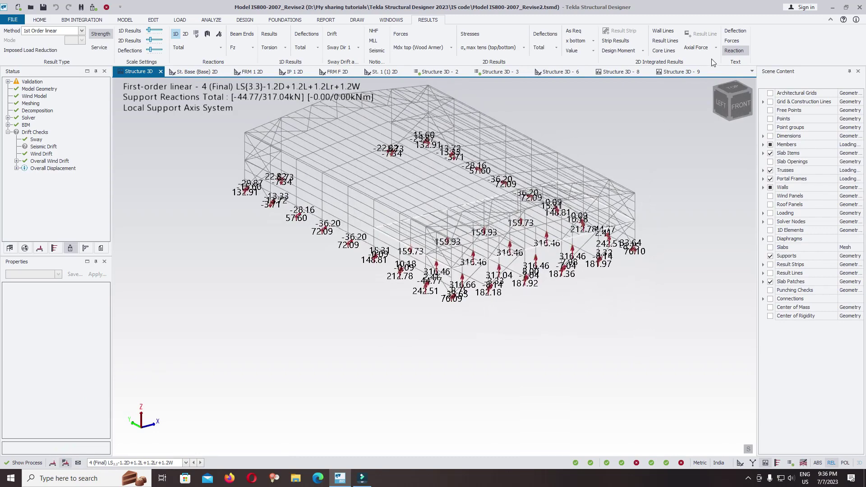
# - Hide reaction values and show exaggerated serviceability member deflections
pyautogui.click(734, 51)
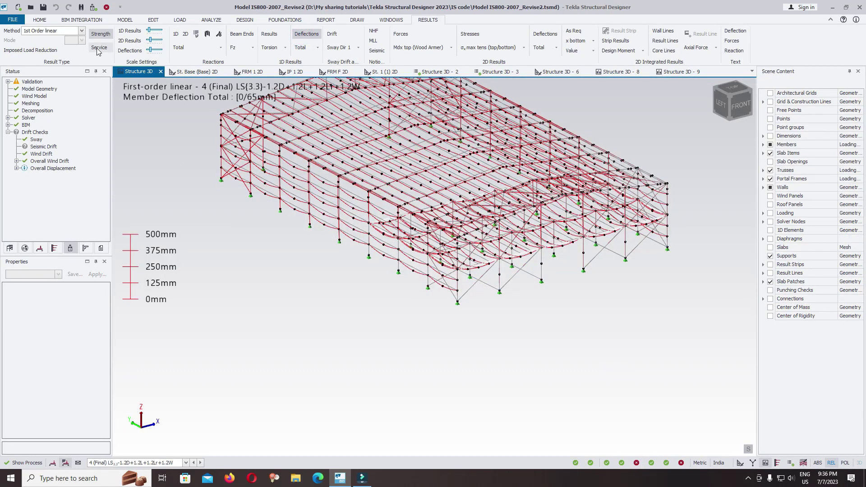
pyautogui.click(98, 52)
pyautogui.scroll(2, 362, 215)
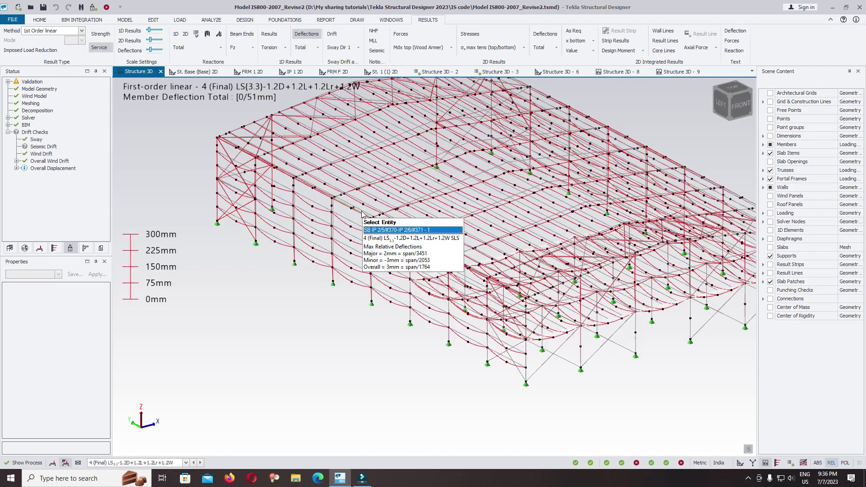
pyautogui.scroll(-2, 363, 215)
pyautogui.scroll(-2, 387, 269)
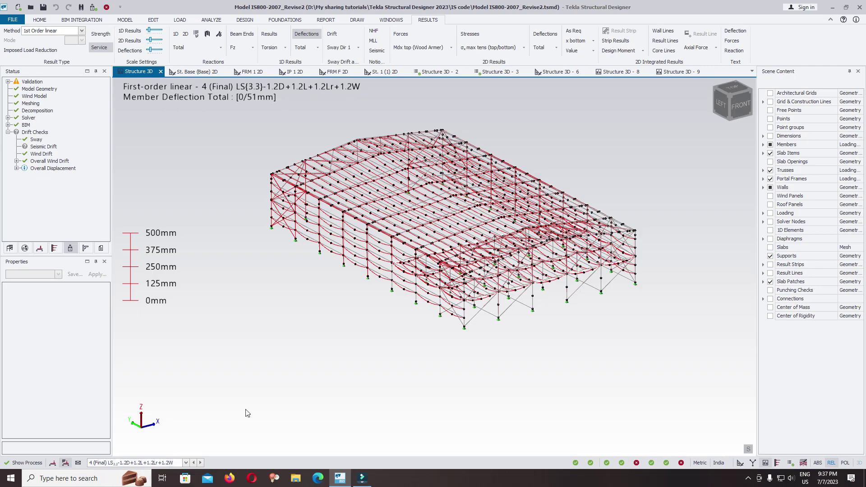
pyautogui.moveTo(340, 294)
pyautogui.keyDown('shift'); pyautogui.mouseDown(button='middle')
pyautogui.moveTo(353, 317)
pyautogui.moveTo(383, 311)
pyautogui.mouseUp(button='middle'); pyautogui.keyUp('shift')
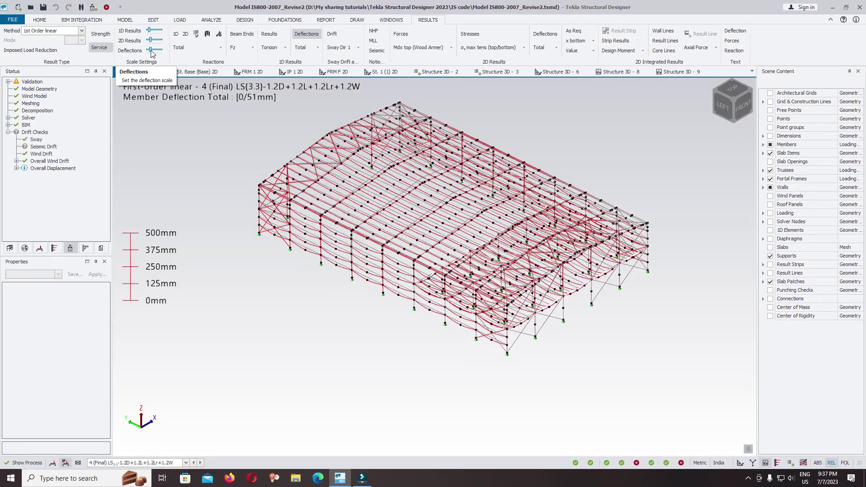
pyautogui.moveTo(152, 52); pyautogui.dragTo(177, 54)
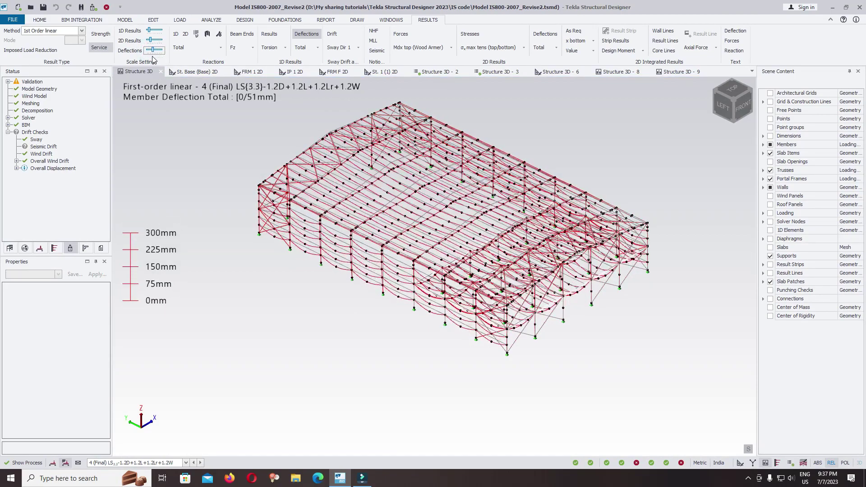
# - Toggle deflection value labels on and off, then fine-tune the deflection scale
pyautogui.click(735, 30)
pyautogui.scroll(5, 364, 298)
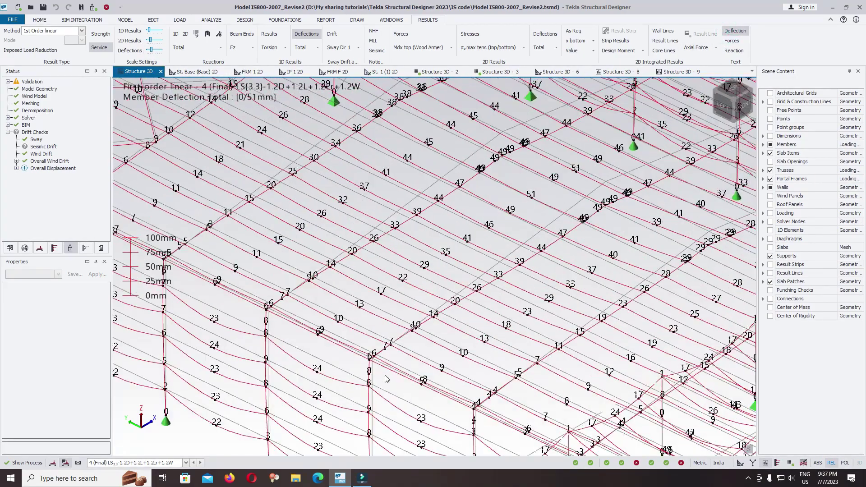
pyautogui.scroll(2, 455, 156)
pyautogui.scroll(2, 517, 144)
pyautogui.scroll(-5, 517, 143)
pyautogui.scroll(3, 501, 191)
pyautogui.scroll(2, 501, 192)
pyautogui.scroll(-1, 420, 174)
pyautogui.scroll(-2, 431, 186)
pyautogui.scroll(-4, 431, 186)
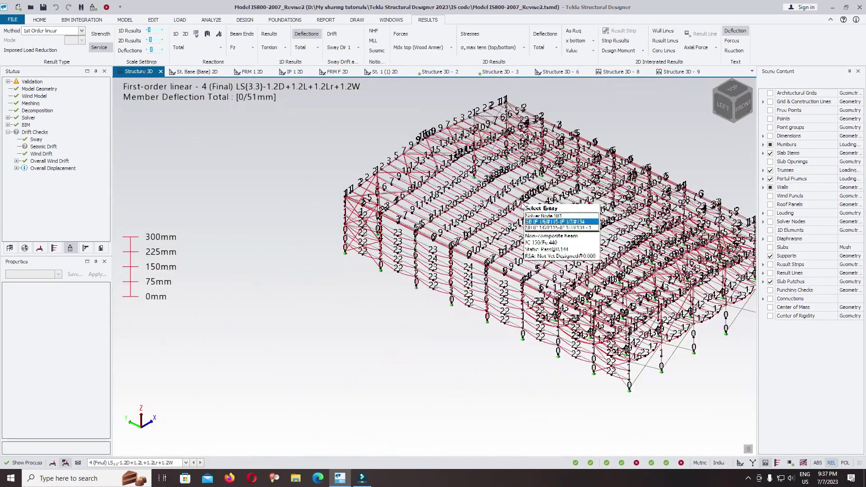
pyautogui.scroll(-1, 436, 345)
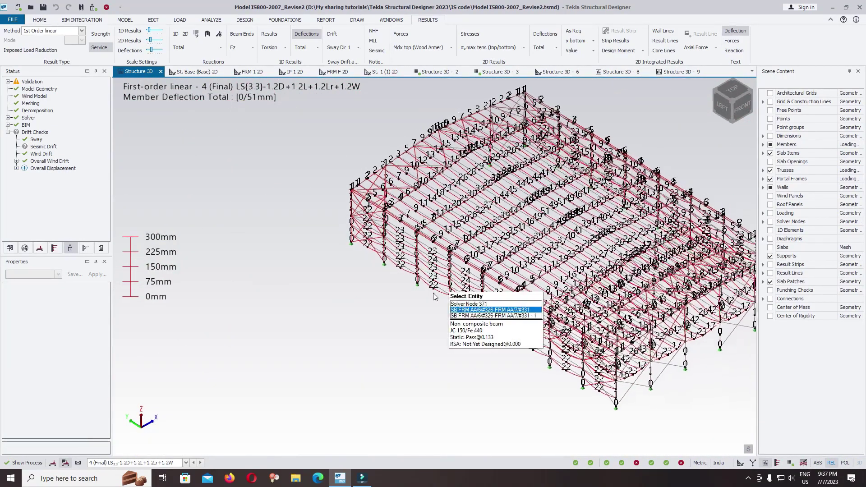
pyautogui.scroll(-1, 315, 224)
pyautogui.scroll(-1, 377, 306)
pyautogui.click(735, 30)
pyautogui.scroll(1, 393, 291)
pyautogui.moveTo(150, 49); pyautogui.dragTo(158, 50)
# - Play the deflected-shape animation, then close it
pyautogui.rightClick(246, 158)
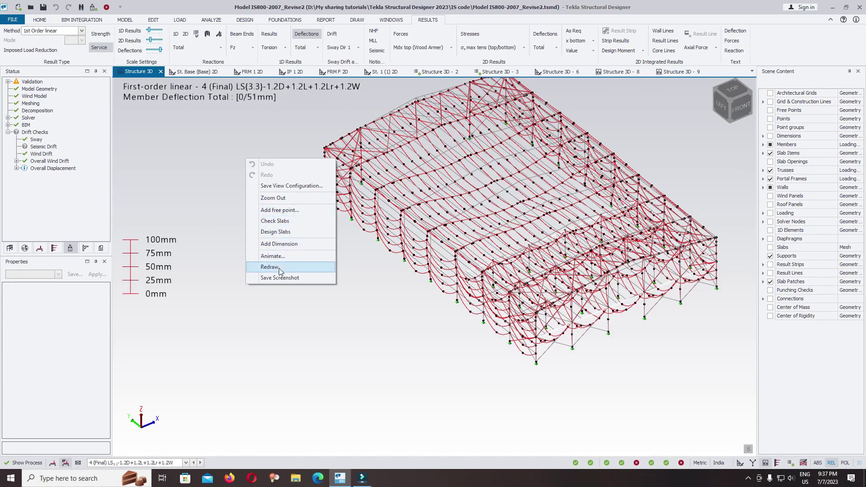
pyautogui.click(273, 256)
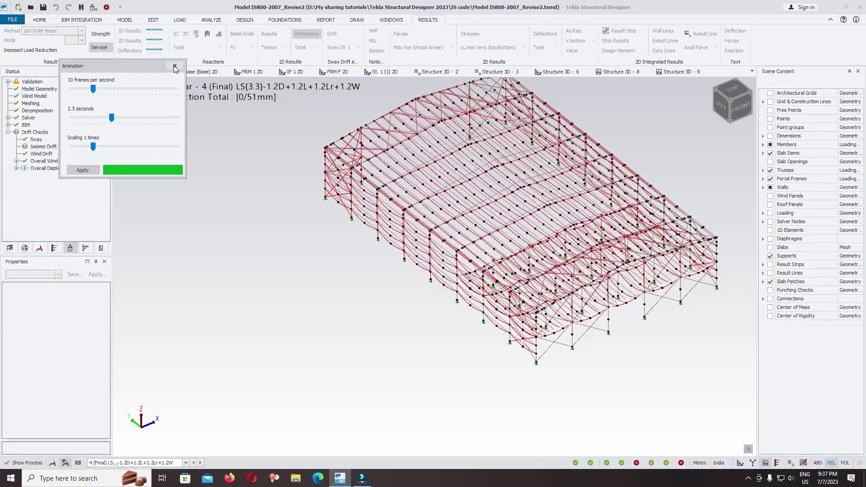
pyautogui.click(174, 68)
# - Animate the deflected shape again with deflection labels, then return to plain Results
pyautogui.click(727, 34)
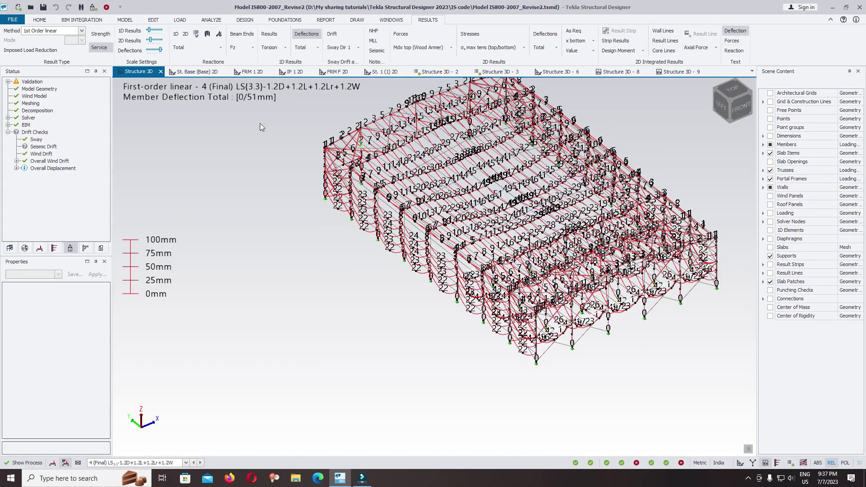
pyautogui.rightClick(187, 130)
pyautogui.click(213, 228)
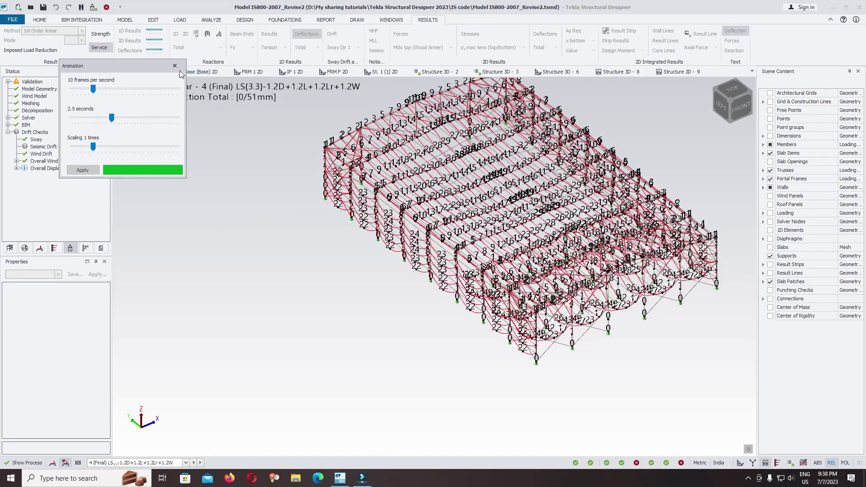
pyautogui.click(175, 66)
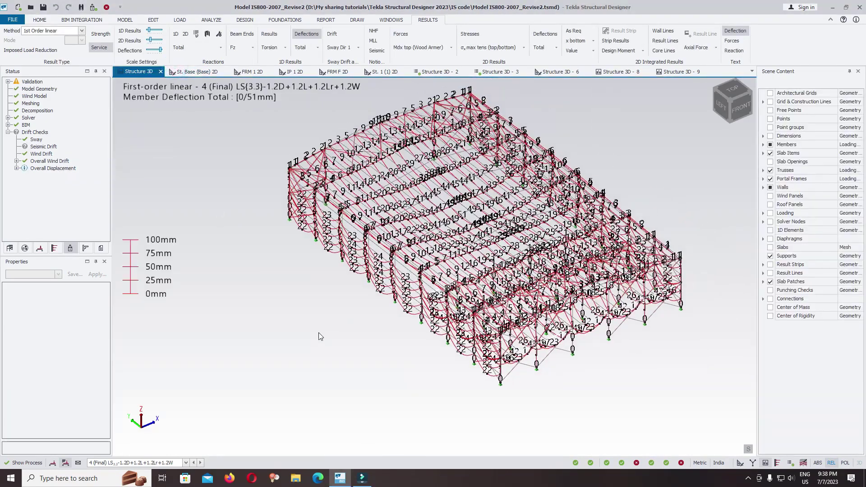
pyautogui.click(269, 34)
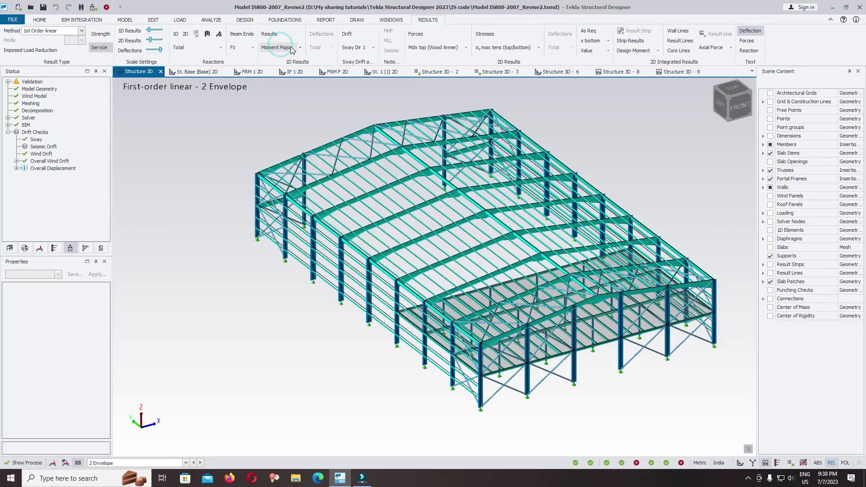
# - Show Strength Moment Major diagrams for 2 Envelope and select a rafter
pyautogui.click(301, 48)
pyautogui.click(302, 112)
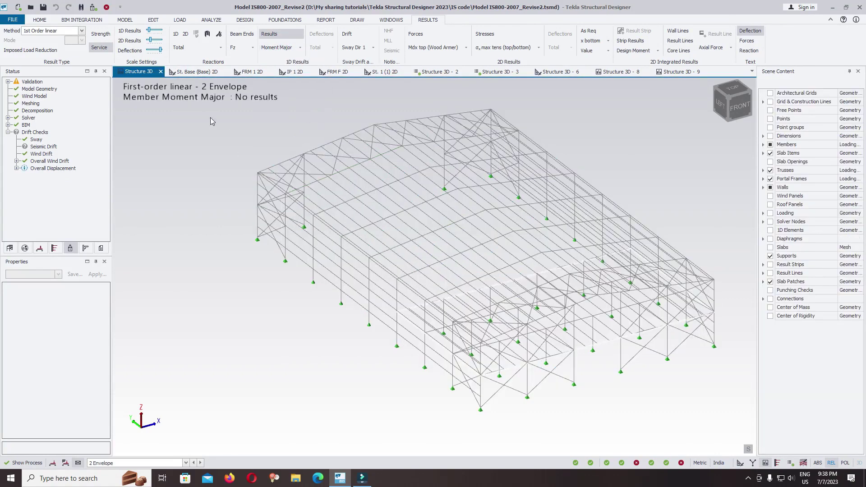
pyautogui.click(100, 34)
pyautogui.moveTo(293, 319)
pyautogui.keyDown('shift'); pyautogui.mouseDown(button='middle')
pyautogui.moveTo(352, 319)
pyautogui.moveTo(330, 303)
pyautogui.mouseUp(button='middle'); pyautogui.keyUp('shift')
pyautogui.scroll(3, 330, 303)
pyautogui.scroll(3, 366, 271)
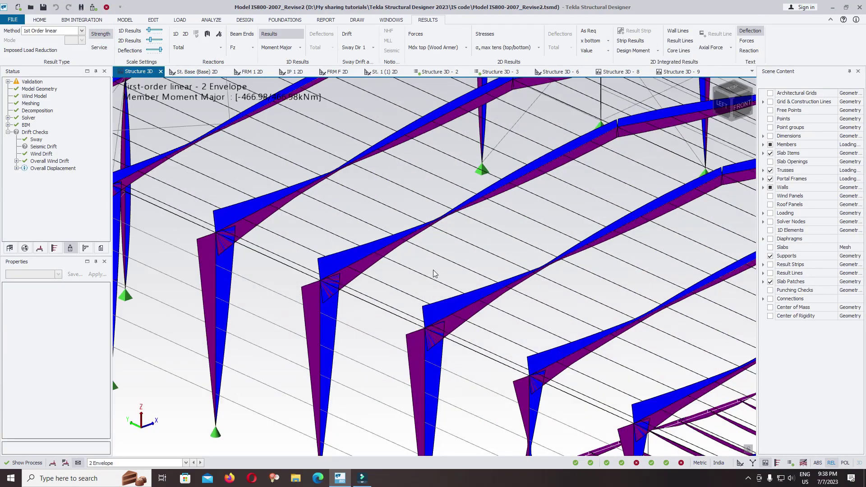
pyautogui.click(385, 249)
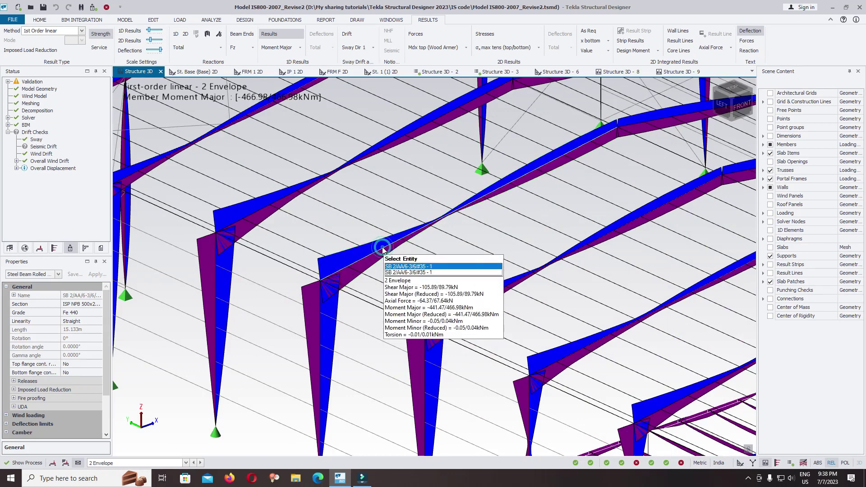
# - Open the Loading Analysis view for the selected rafter
pyautogui.rightClick(383, 252)
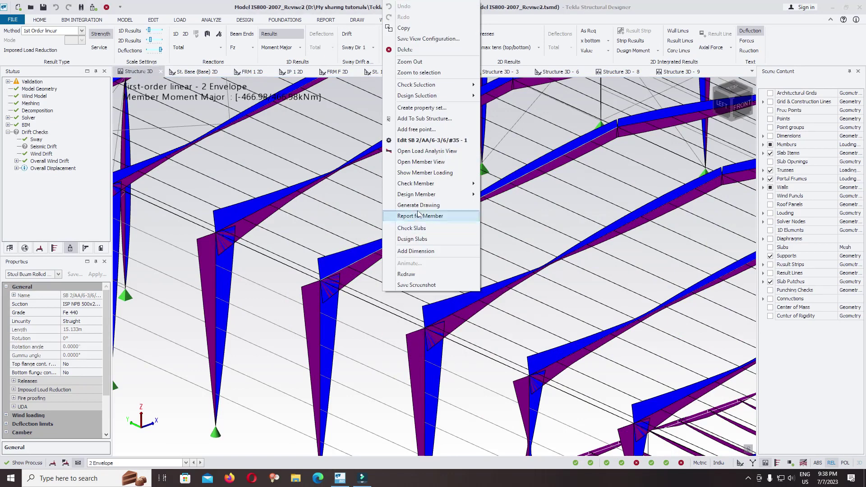
pyautogui.click(431, 152)
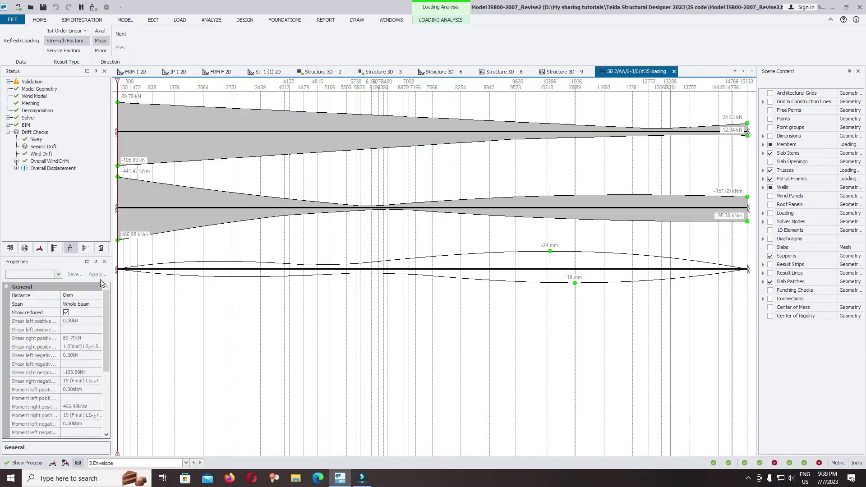
pyautogui.moveTo(106, 348); pyautogui.dragTo(107, 408)
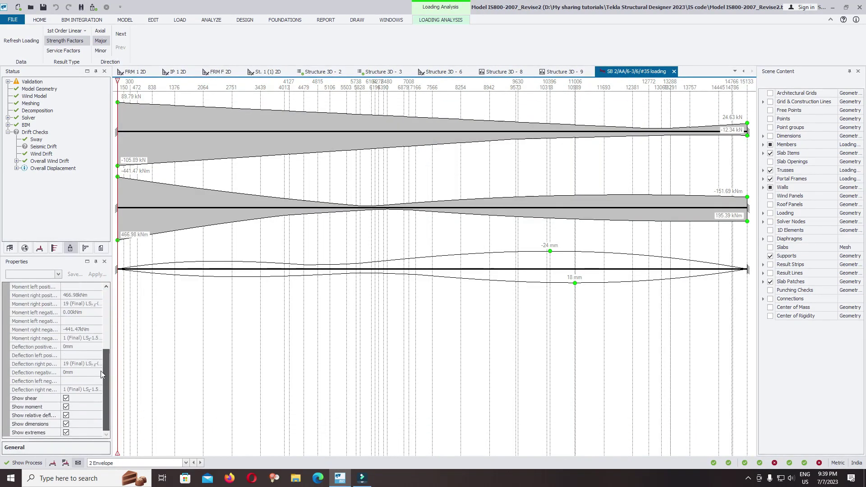
# - Show shear, moment and relative deflection diagrams with dimensions and extreme values
pyautogui.click(66, 398)
pyautogui.click(66, 407)
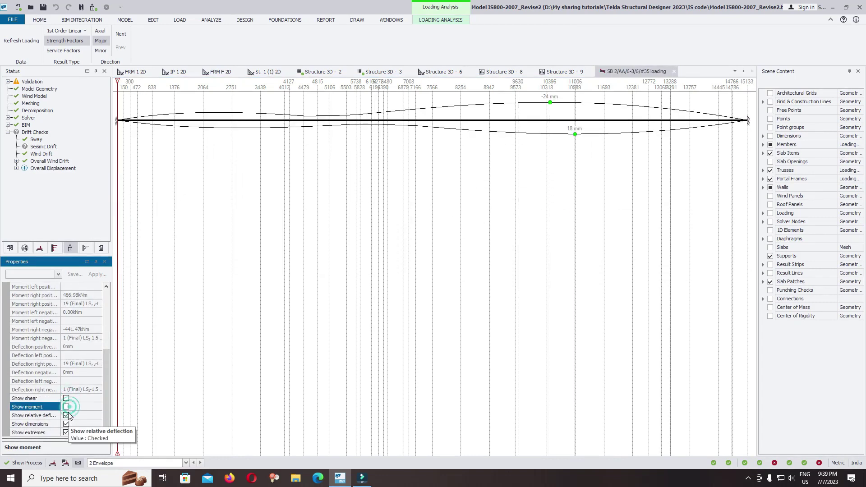
pyautogui.click(66, 415)
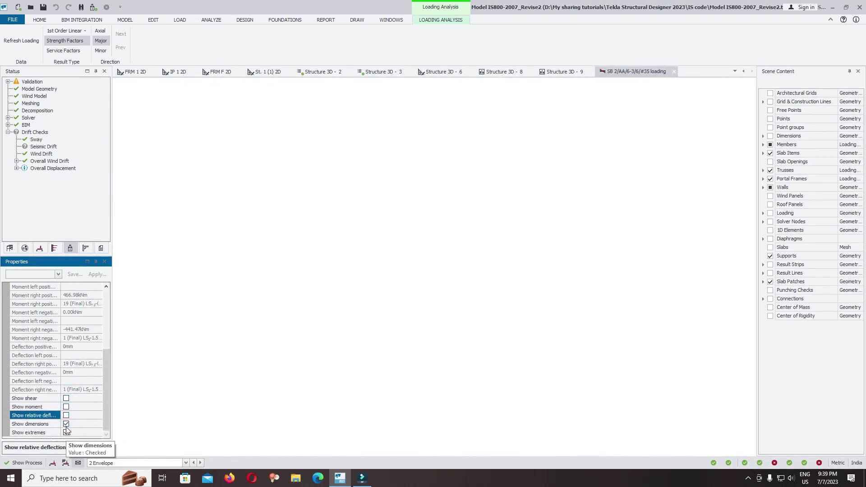
pyautogui.click(66, 424)
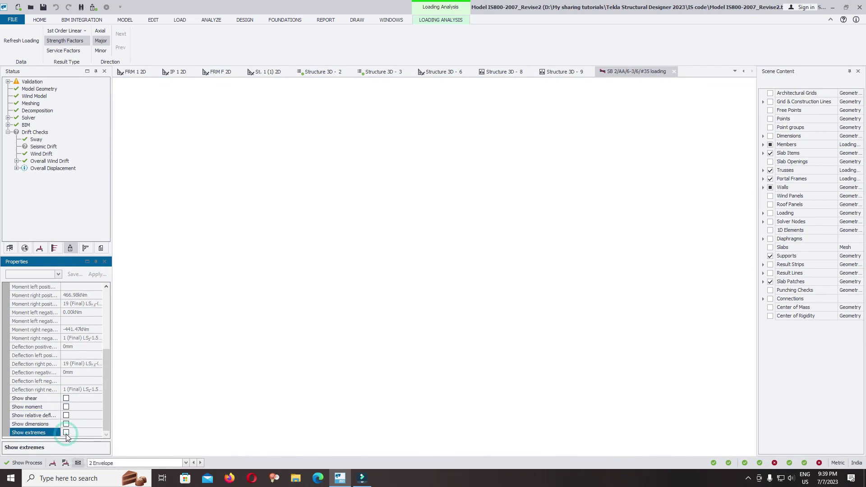
pyautogui.click(66, 432)
pyautogui.click(66, 425)
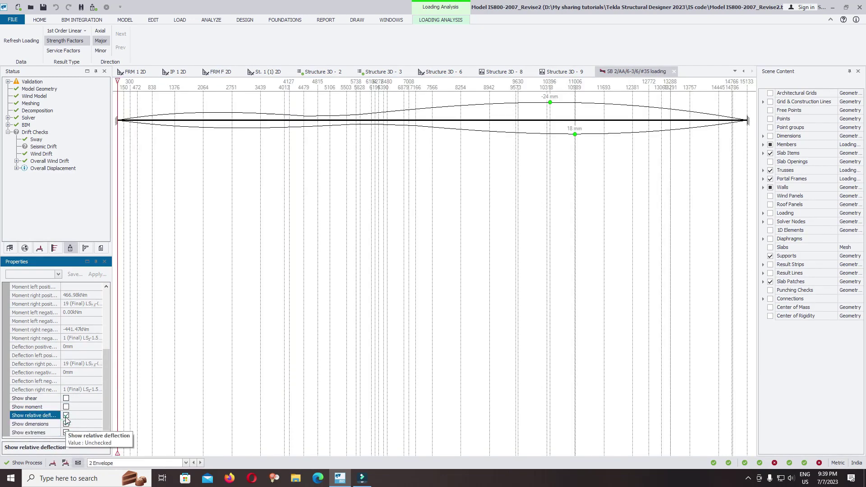
pyautogui.click(66, 407)
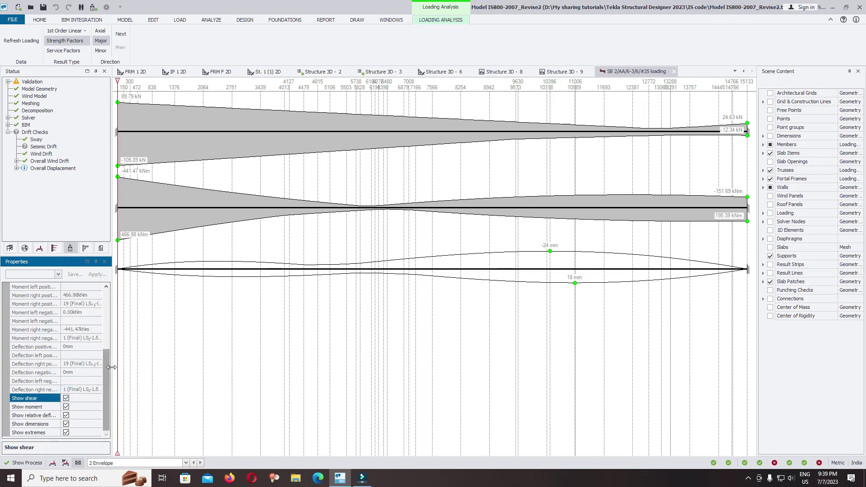
pyautogui.scroll(5, 109, 378)
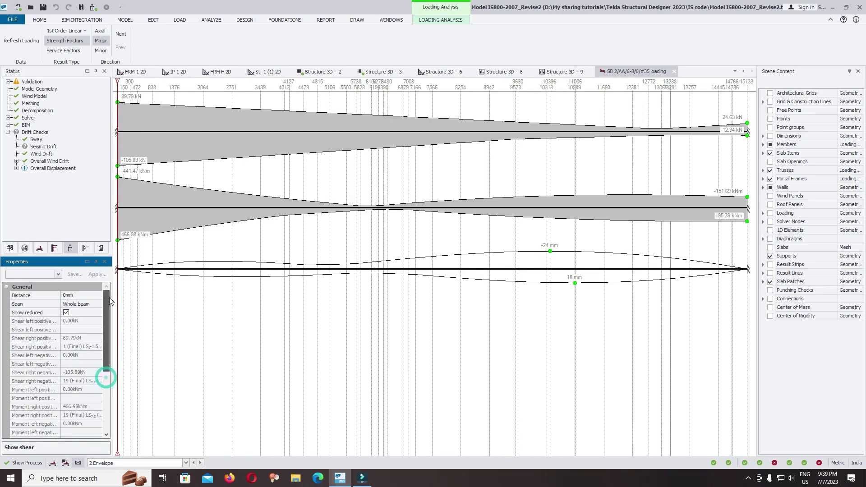
# - Read rafter results at 1000 mm: shear 83.30/-97.49 kN, moment 365.22/-355.10 kNm
pyautogui.click(80, 297)
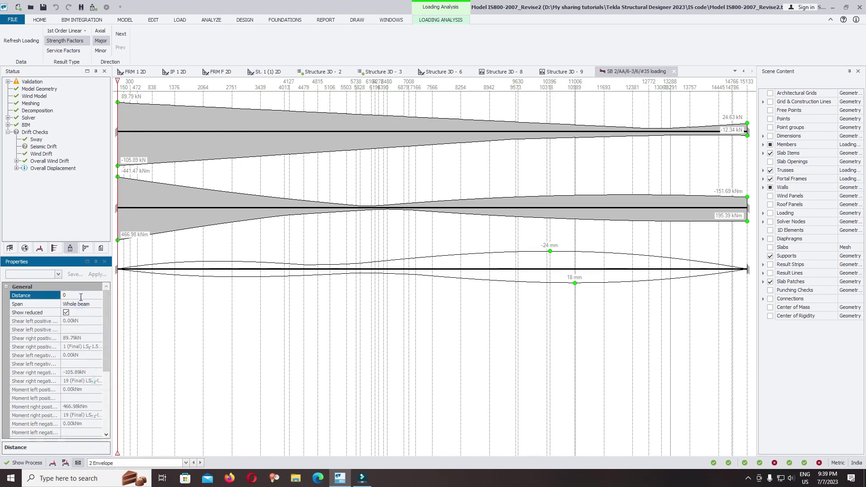
pyautogui.doubleClick(80, 297)
pyautogui.write('1000')
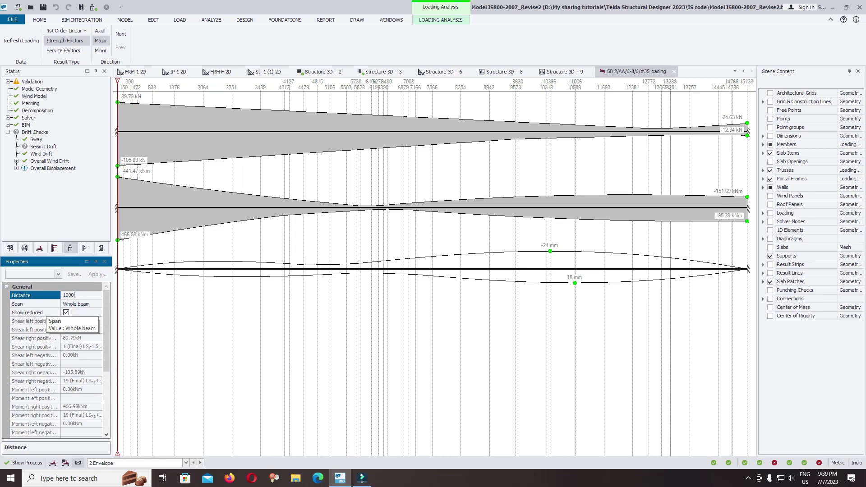
pyautogui.press('Return')
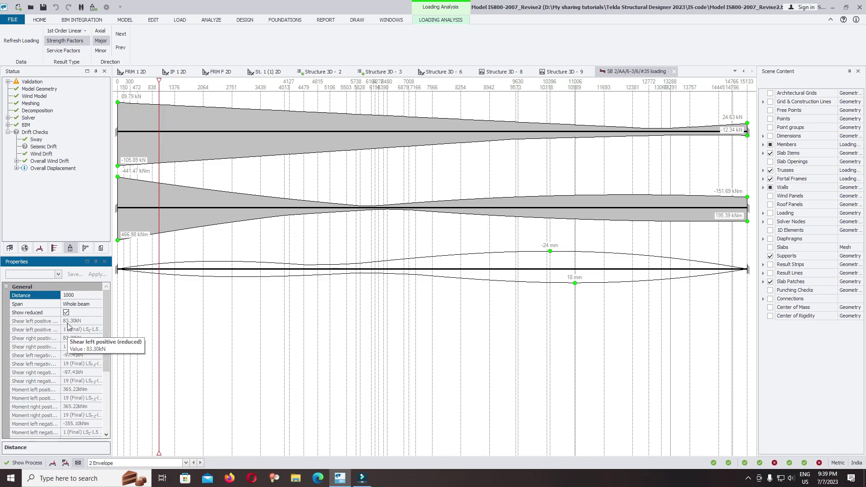
pyautogui.scroll(-1, 105, 336)
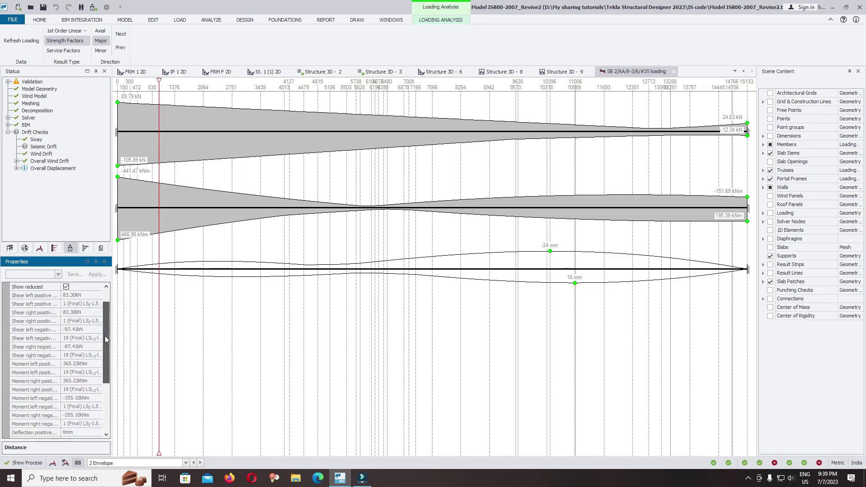
pyautogui.moveTo(105, 337); pyautogui.dragTo(111, 349)
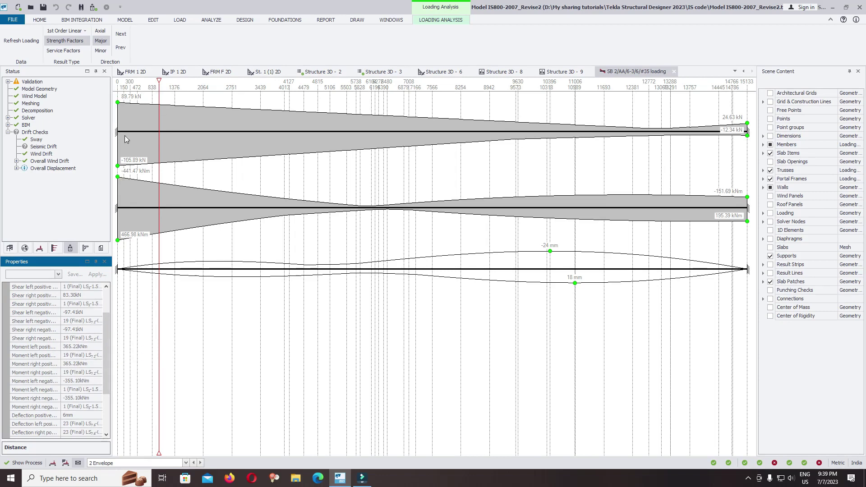
pyautogui.scroll(3, 109, 331)
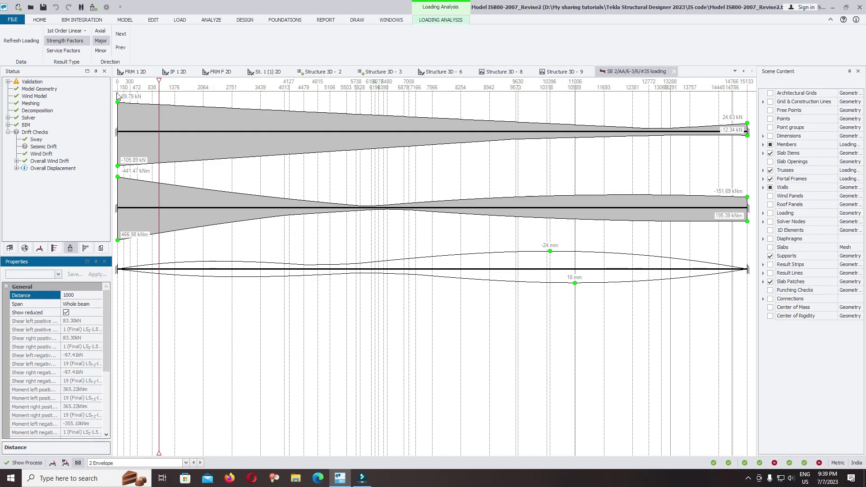
# - Review the rafter's axial and minor-axis diagrams, then close the SB 2/AA/6-3/6/#35 loading view
pyautogui.click(99, 31)
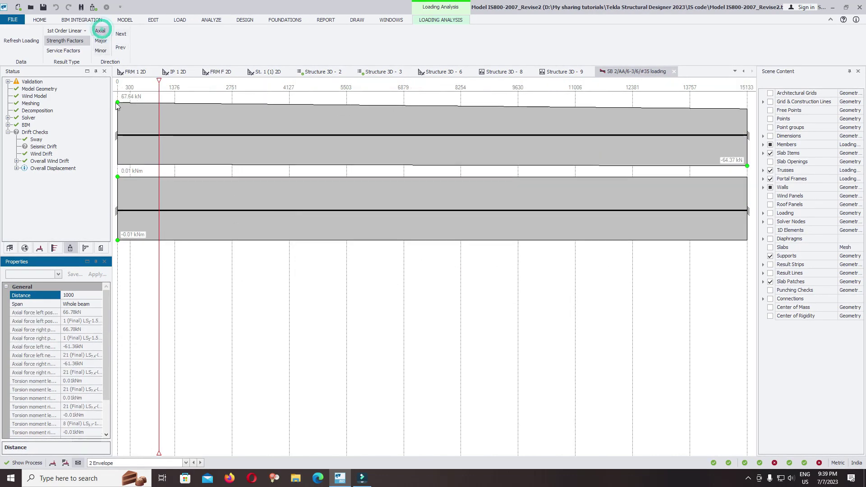
pyautogui.click(100, 50)
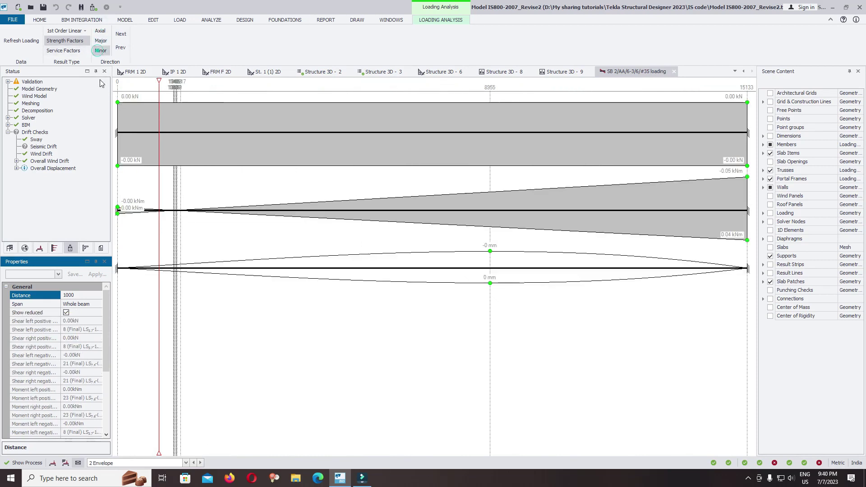
pyautogui.click(100, 31)
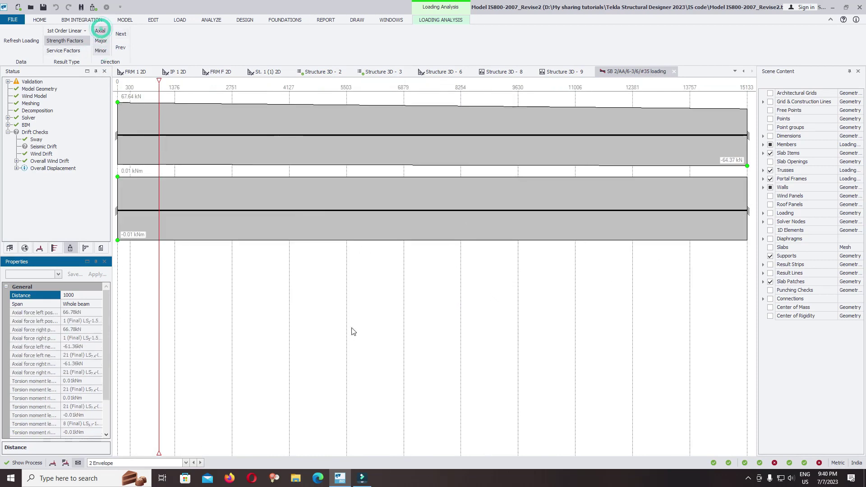
pyautogui.scroll(-2, 108, 326)
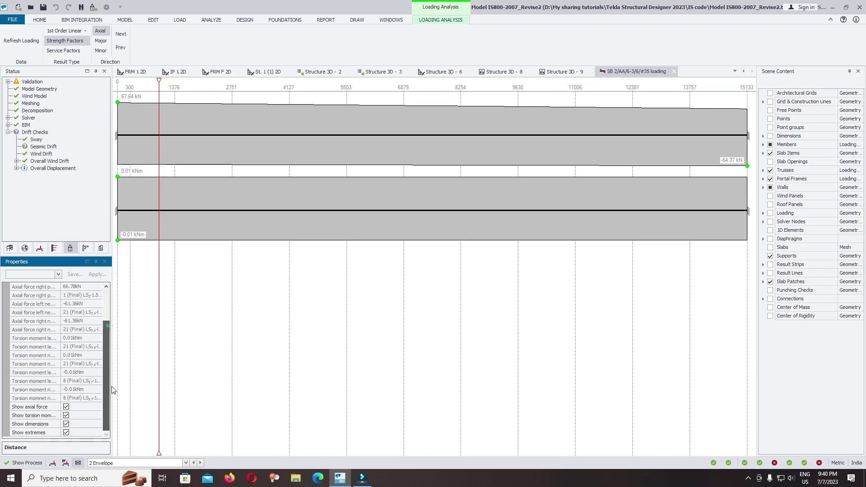
pyautogui.click(675, 72)
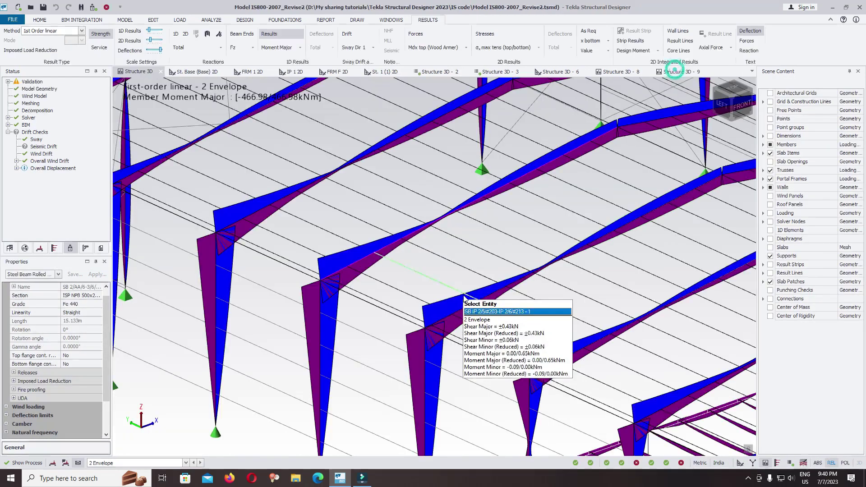
# - Open a Loading Analysis view for column SC AA/7, keeping 1st Order Linear analysis
pyautogui.click(213, 293)
pyautogui.rightClick(213, 295)
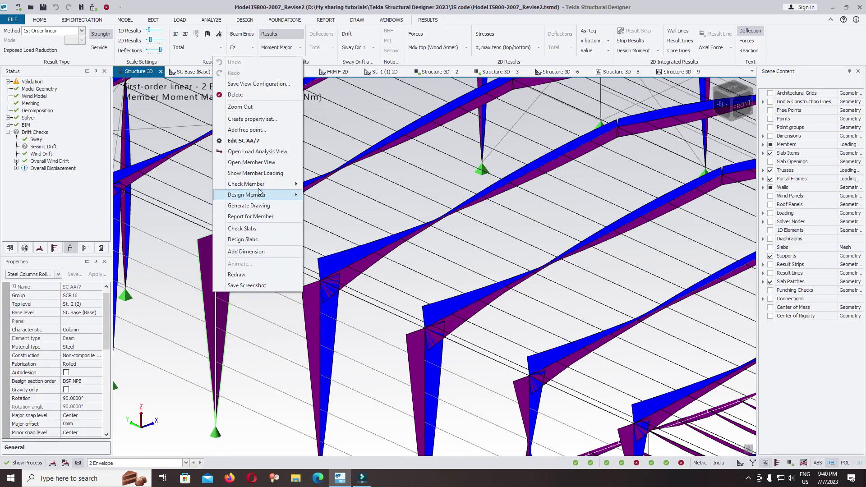
pyautogui.click(275, 154)
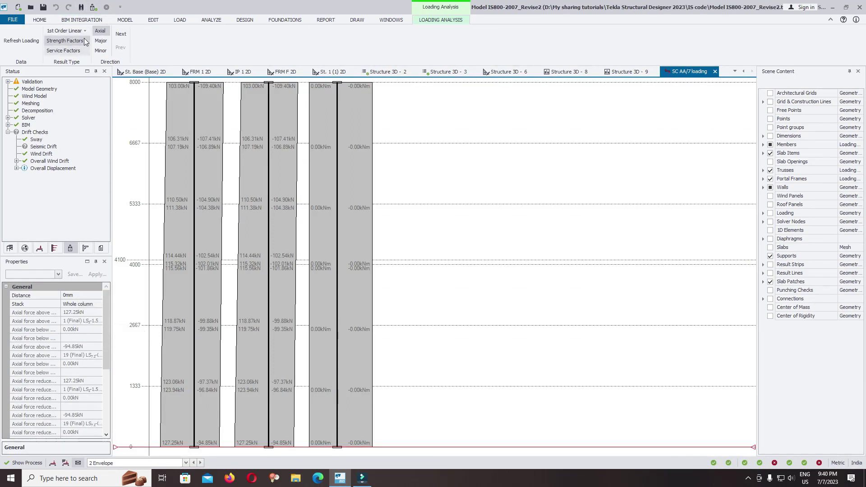
pyautogui.click(65, 31)
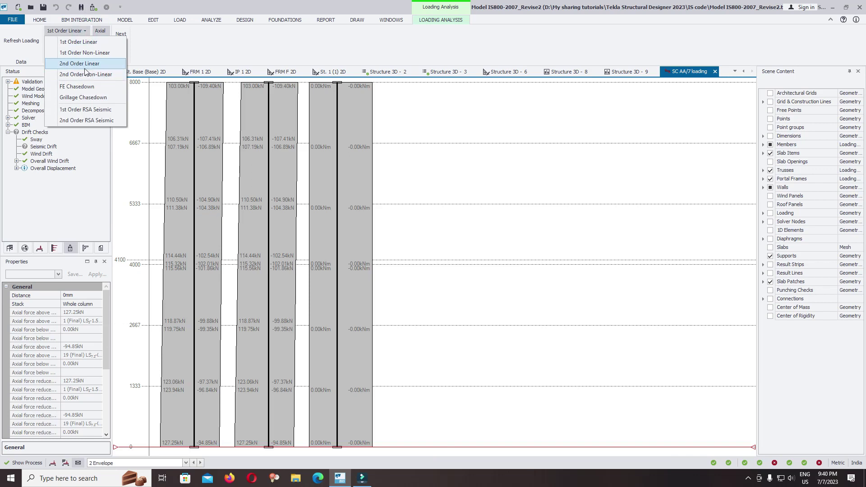
pyautogui.click(167, 53)
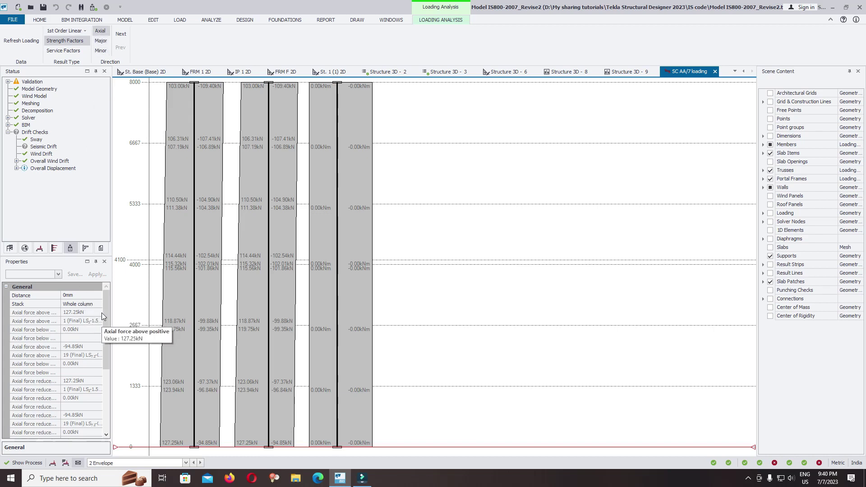
pyautogui.scroll(-5, 101, 342)
pyautogui.scroll(-4, 96, 414)
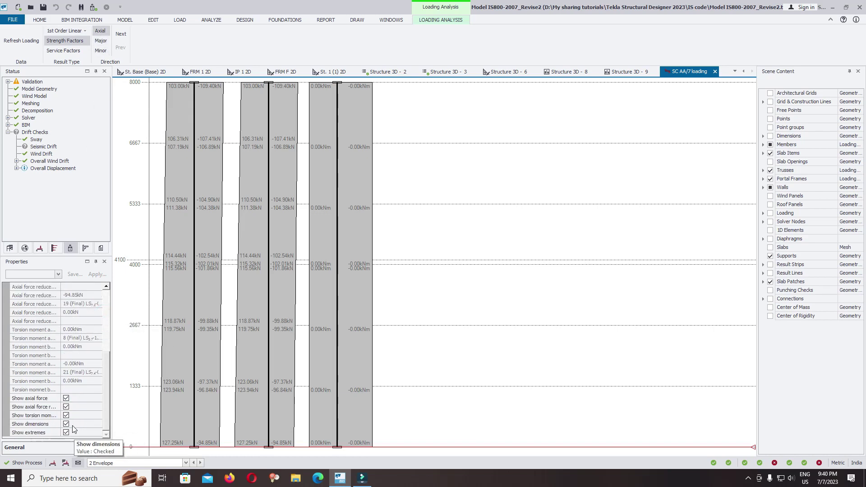
pyautogui.click(66, 399)
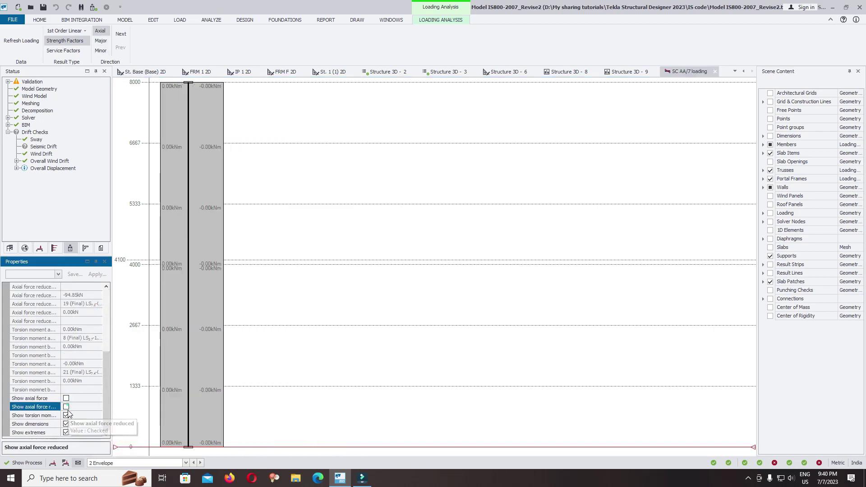
pyautogui.click(66, 415)
pyautogui.click(65, 432)
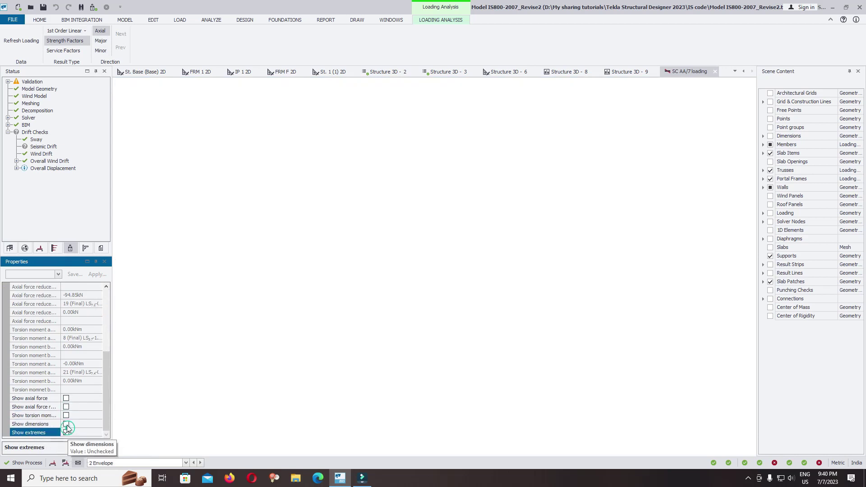
pyautogui.click(66, 424)
pyautogui.click(66, 407)
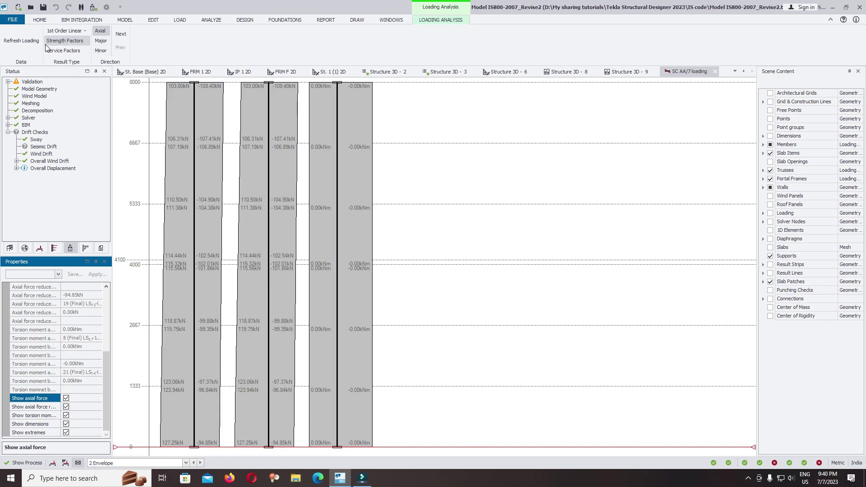
pyautogui.click(58, 50)
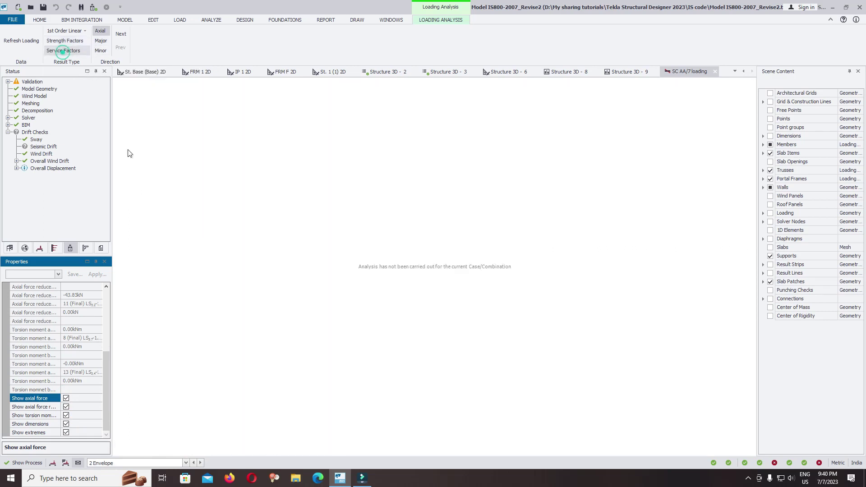
# - Check the column's strength-factor major and minor shear and moment diagrams, then close SC AA/7
pyautogui.click(64, 40)
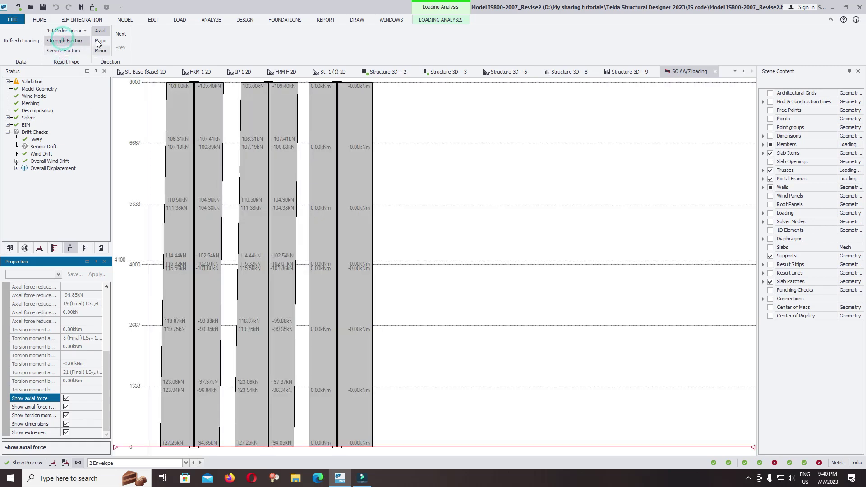
pyautogui.click(101, 41)
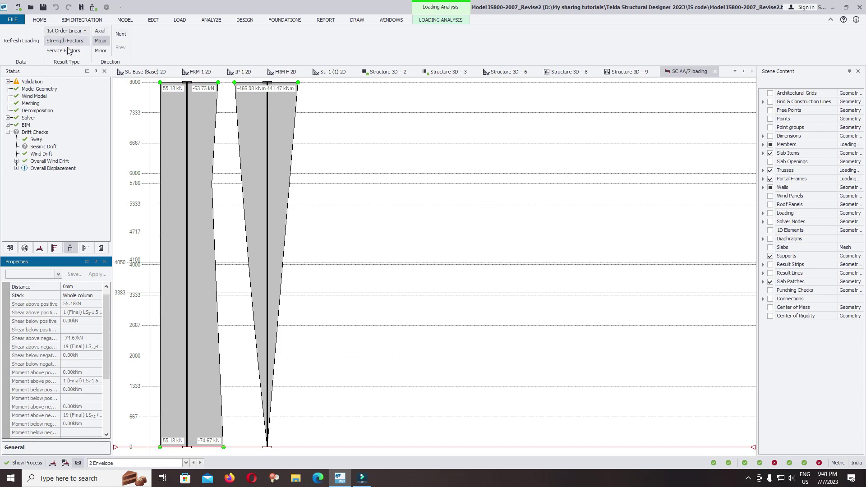
pyautogui.click(101, 51)
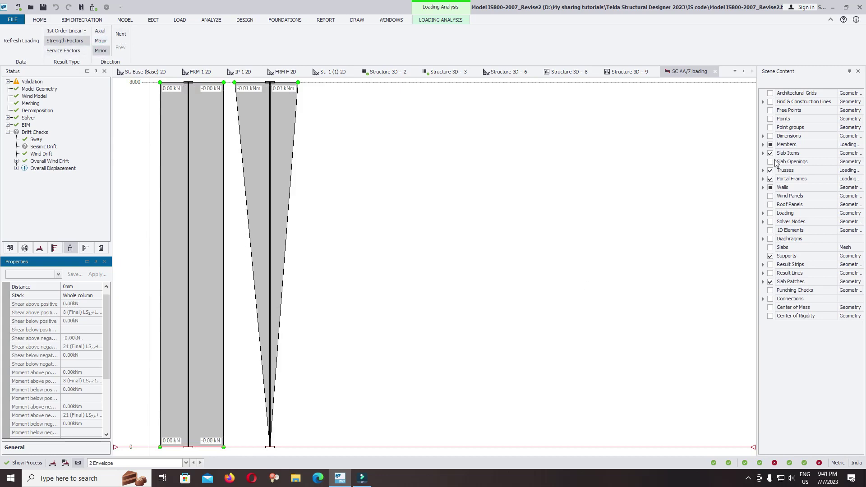
pyautogui.click(716, 72)
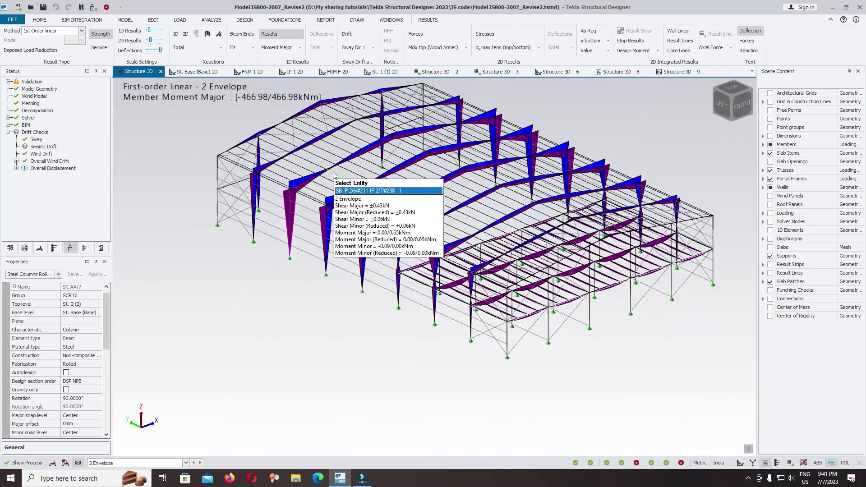
pyautogui.scroll(2, 371, 176)
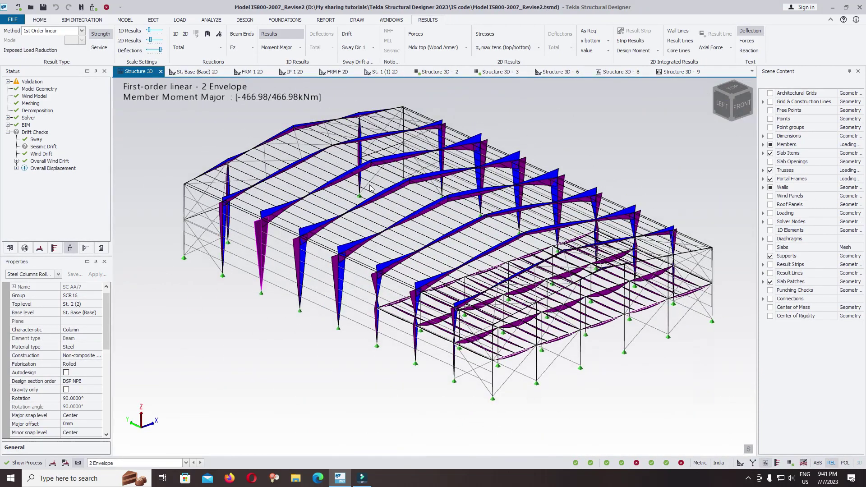